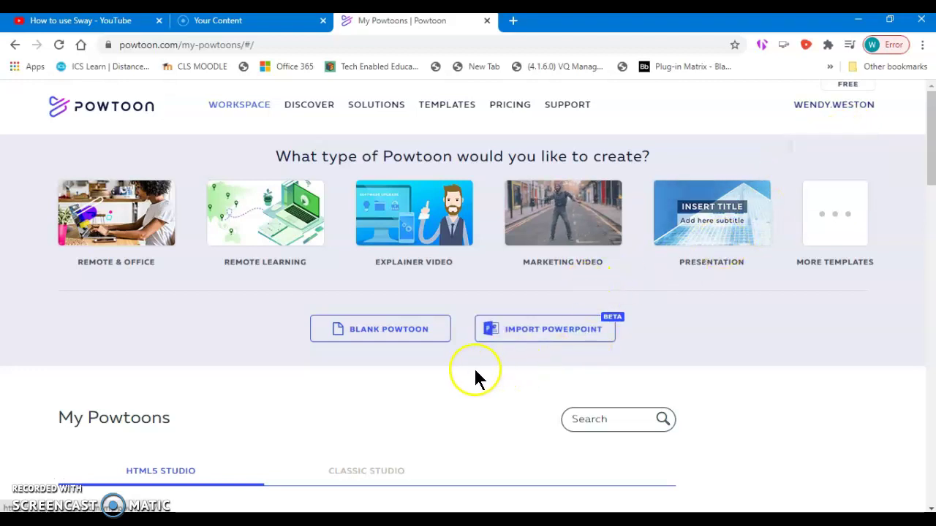
Create a blank Powtoon using the Cartoon look
click(387, 336)
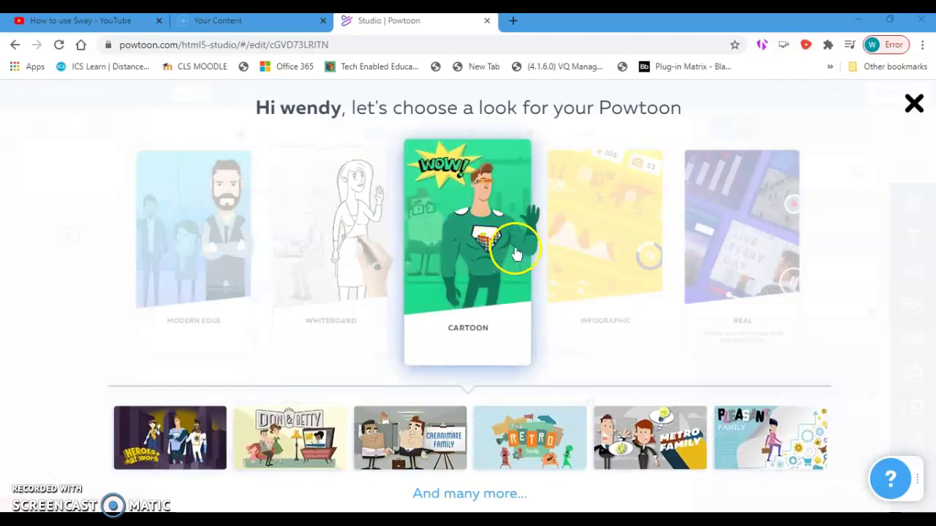
click(453, 334)
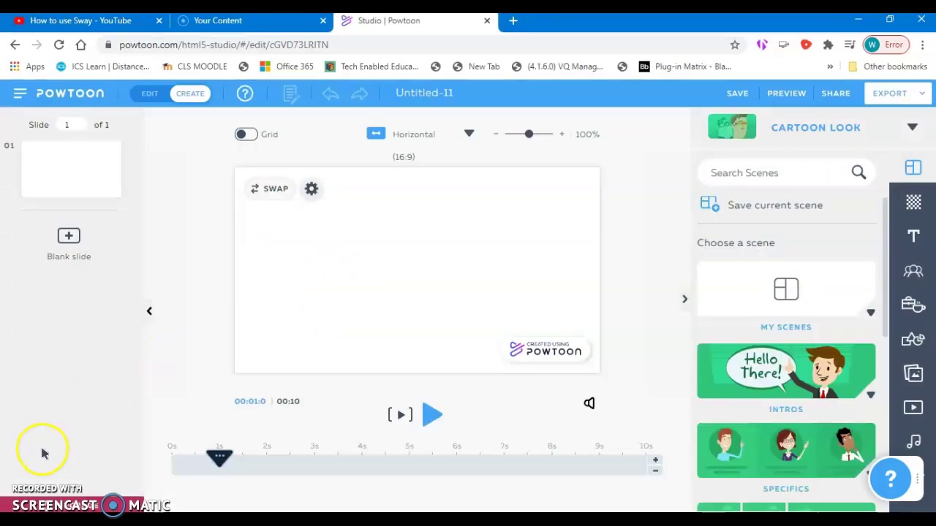
click(29, 492)
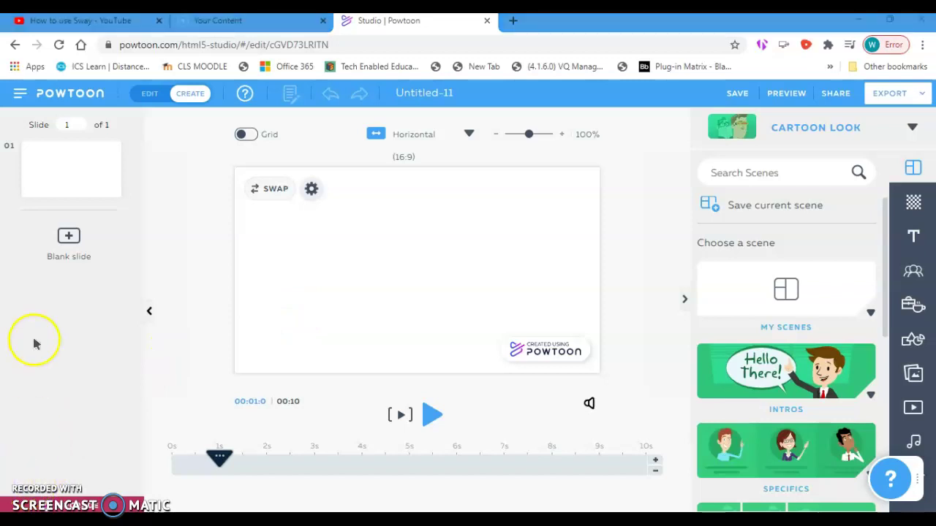
mouse_move(113, 183)
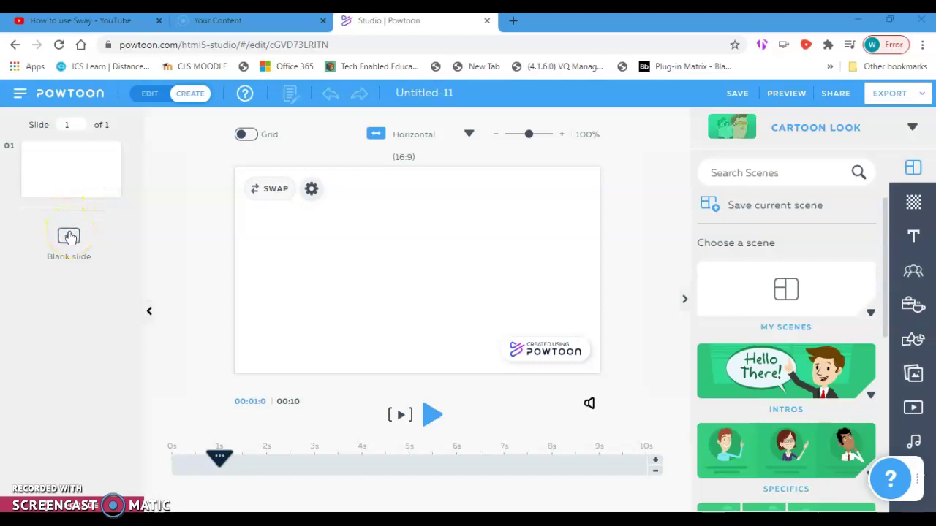
click(47, 164)
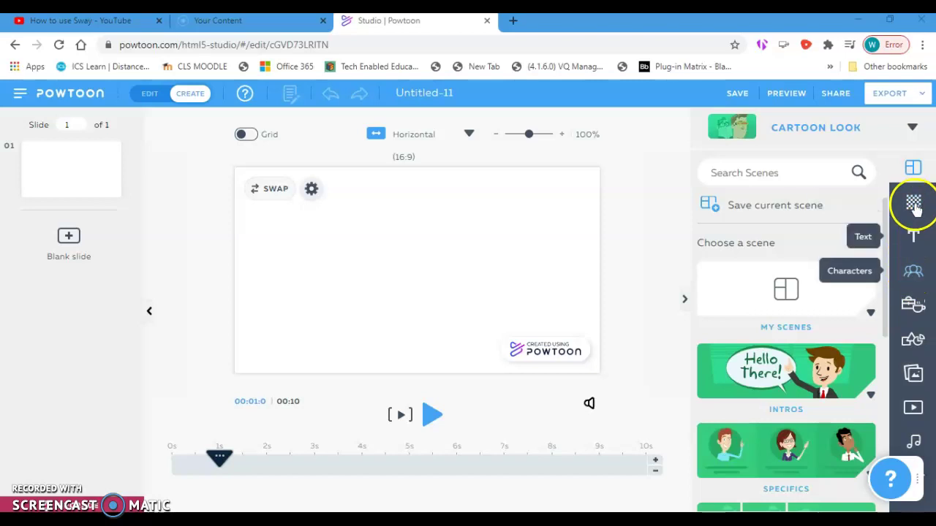
Add the Hello pose of the woman with glasses from The Office - Free characters and place her in the slide's lower-left corner
click(912, 271)
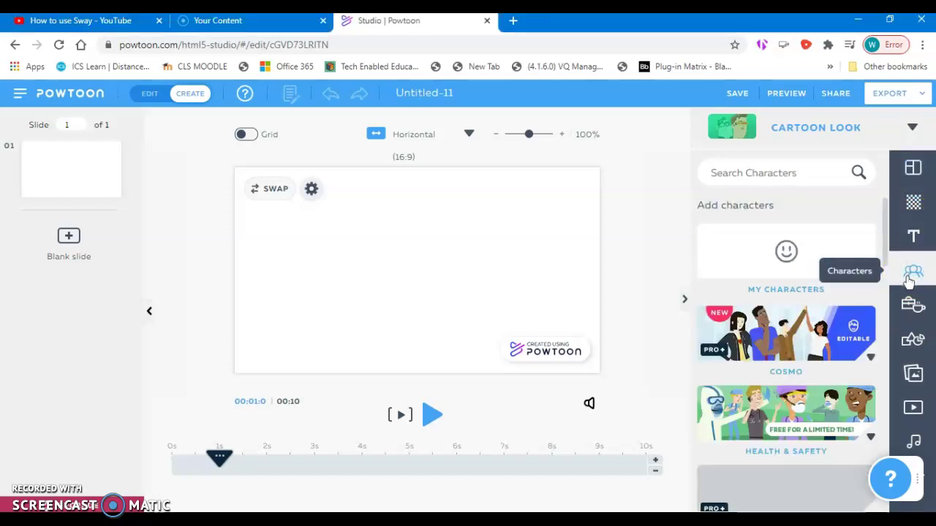
scroll(830, 388, down, 2)
scroll(830, 388, down, 3)
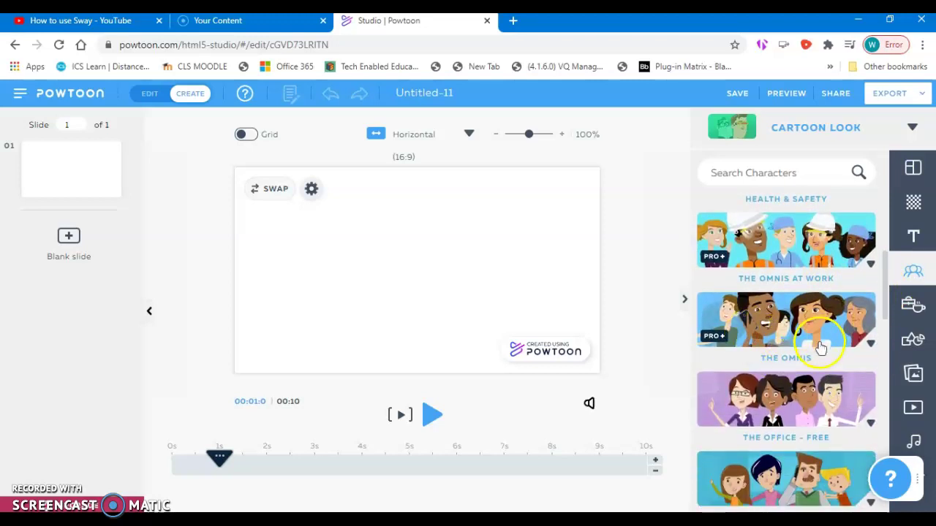
scroll(828, 333, down, 1)
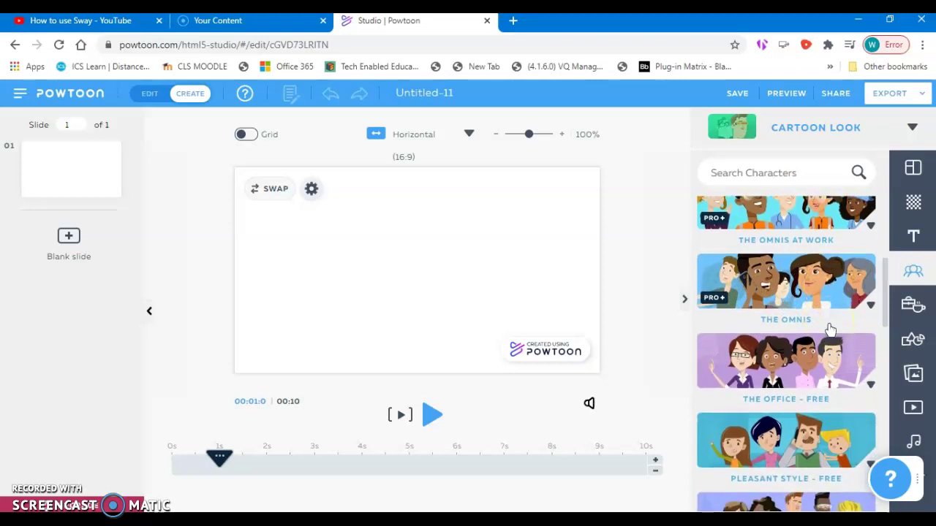
scroll(828, 330, down, 1)
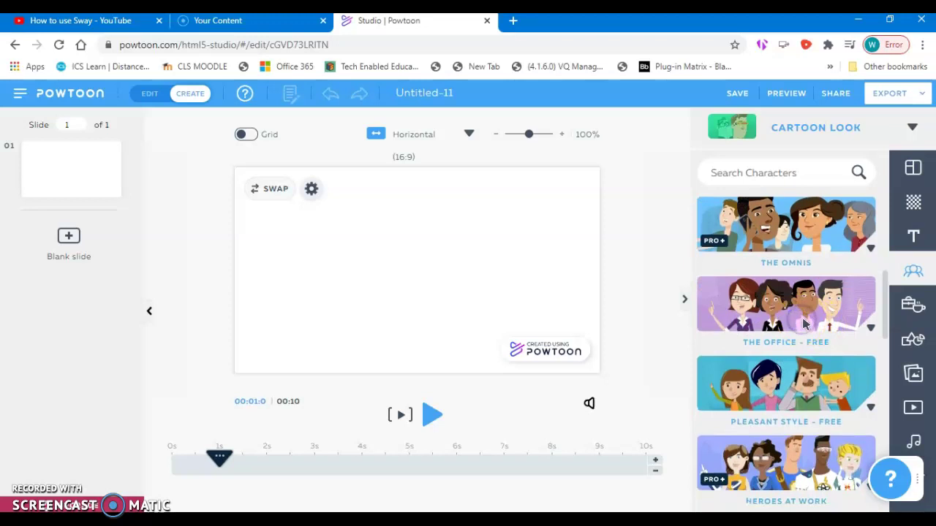
click(804, 324)
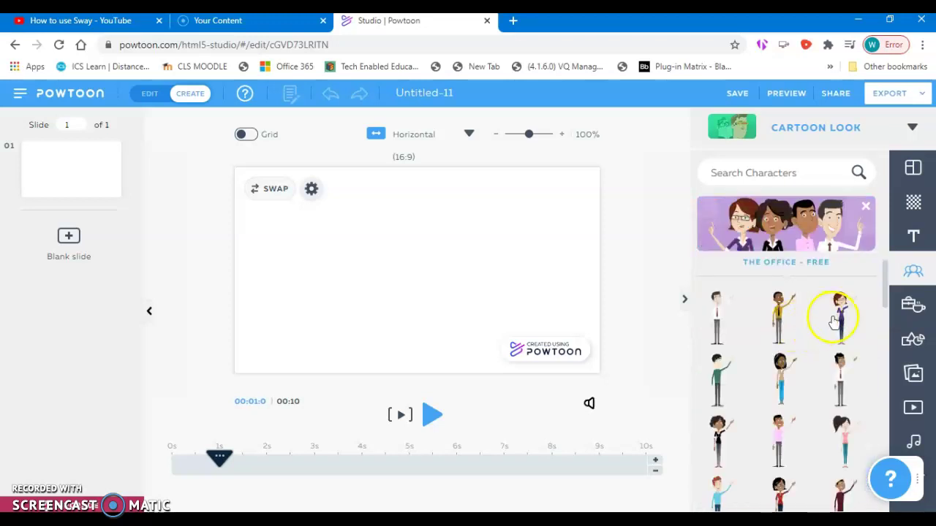
mouse_move(839, 325)
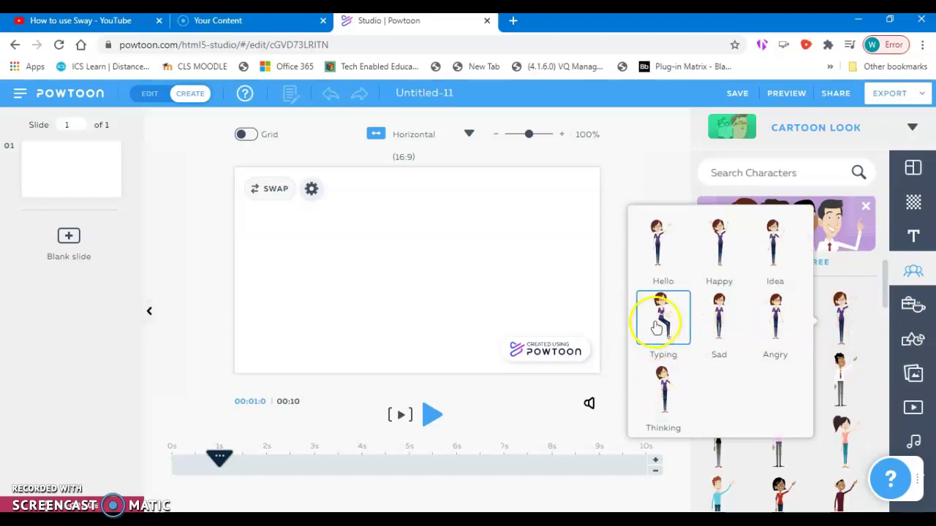
click(654, 256)
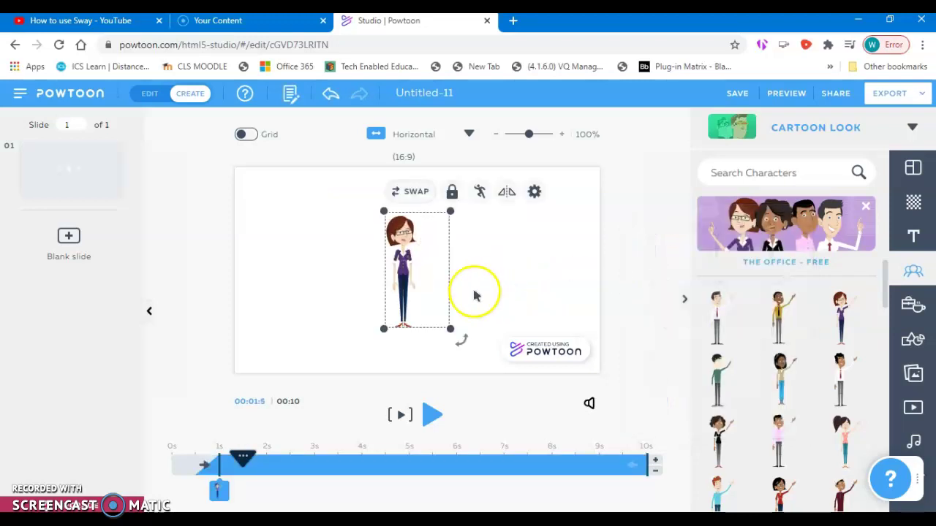
drag(429, 280, 358, 322)
drag(277, 336, 297, 317)
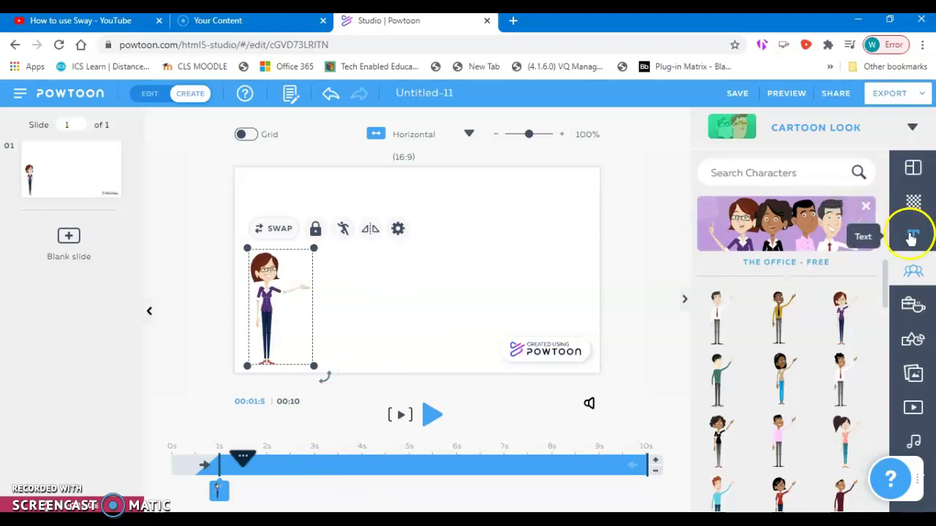
Add a title text to the slide and set its font to Arvo
click(910, 237)
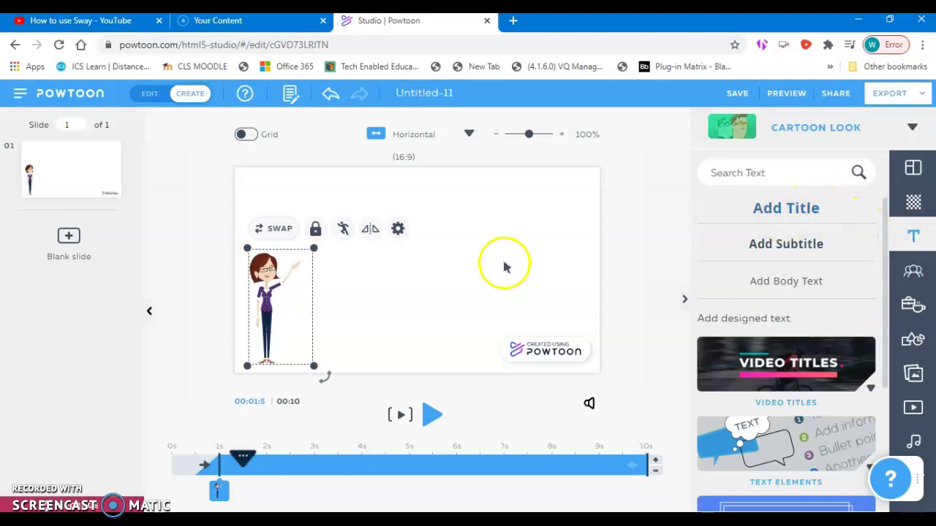
click(751, 210)
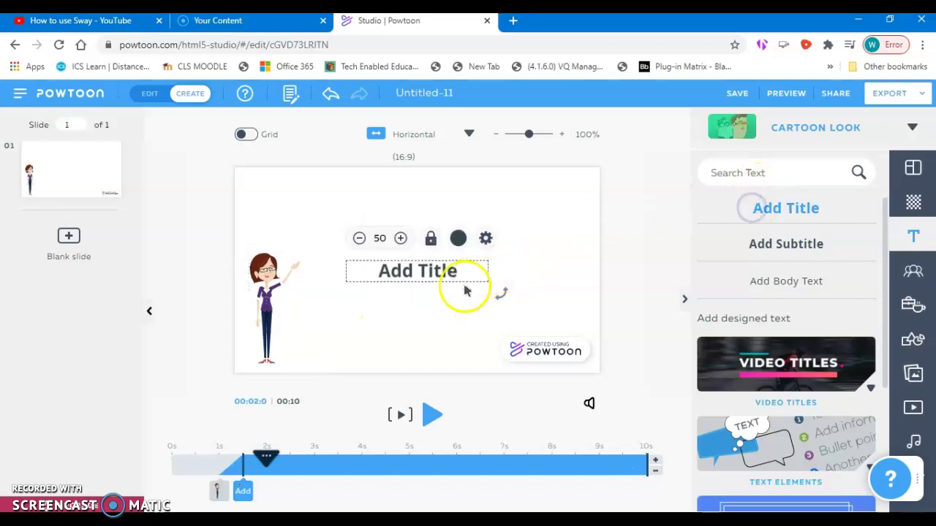
double_click(397, 273)
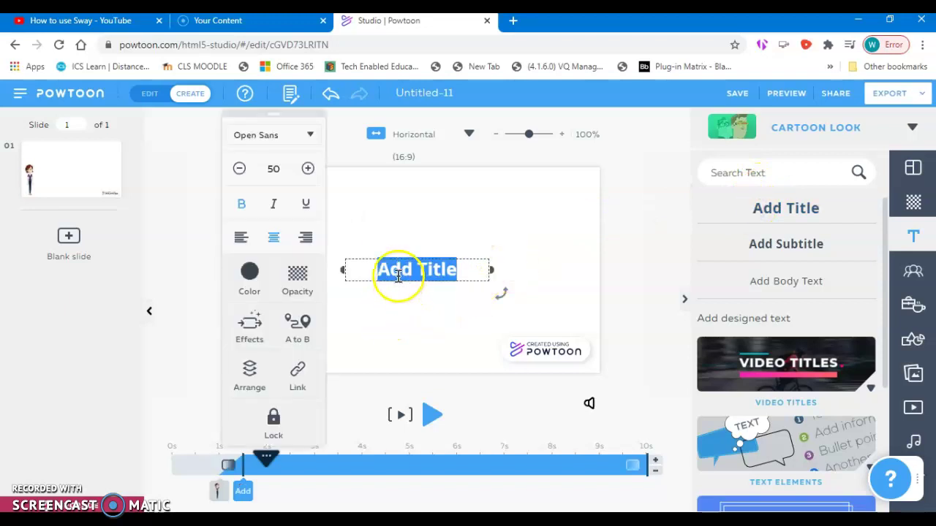
click(312, 137)
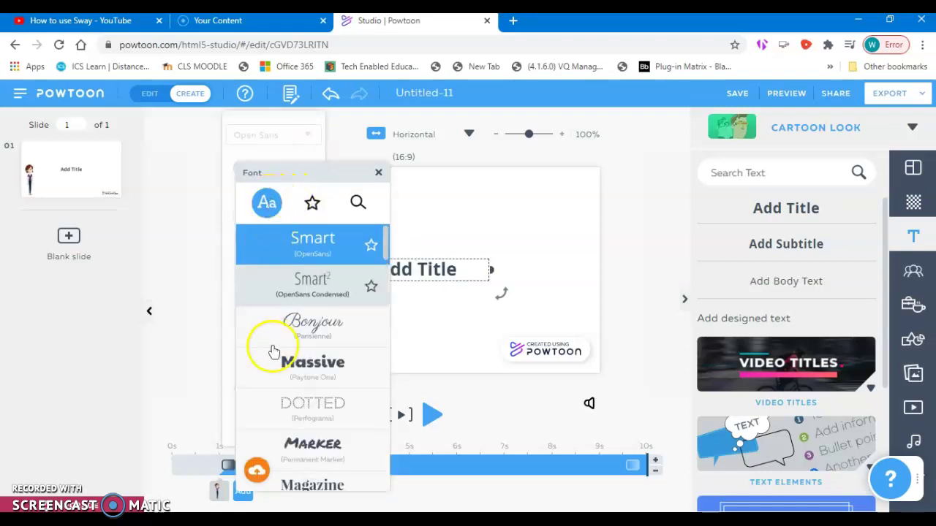
click(280, 372)
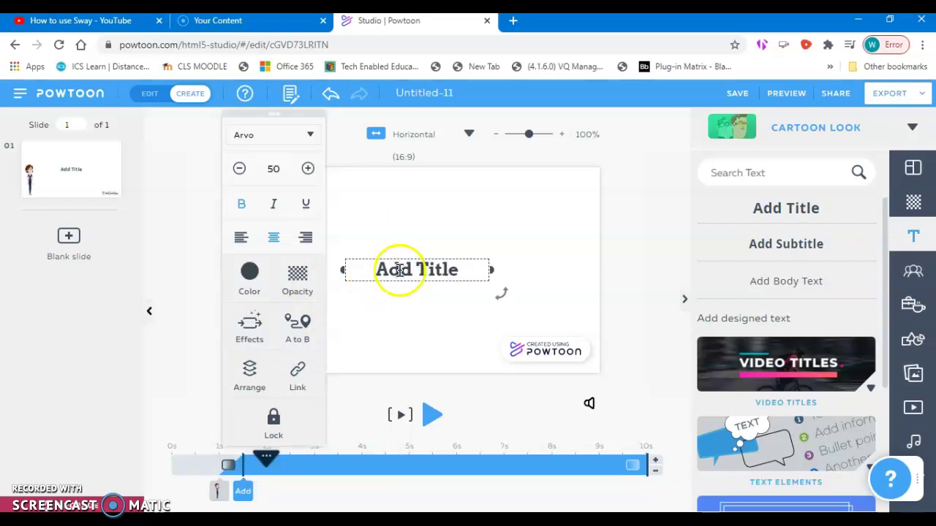
Replace the placeholder text of the title with "Welcome"
click(466, 271)
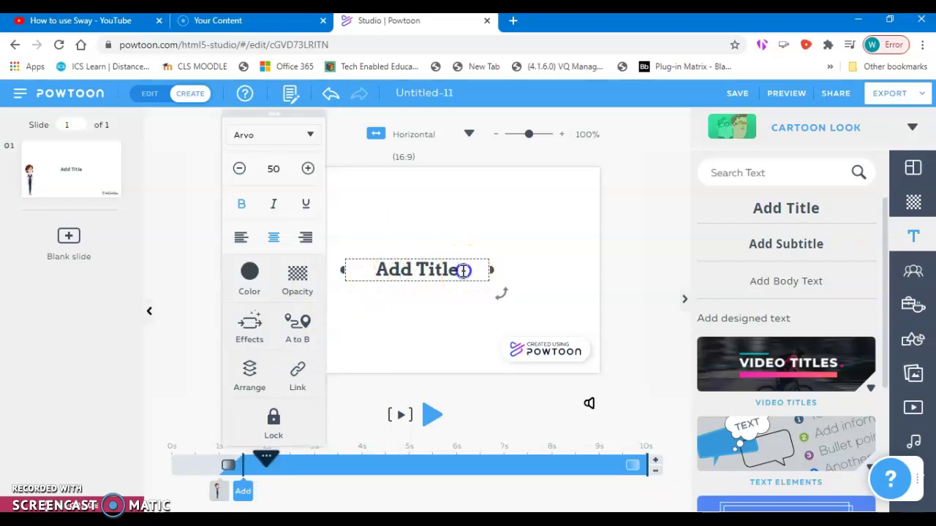
triple_click(463, 272)
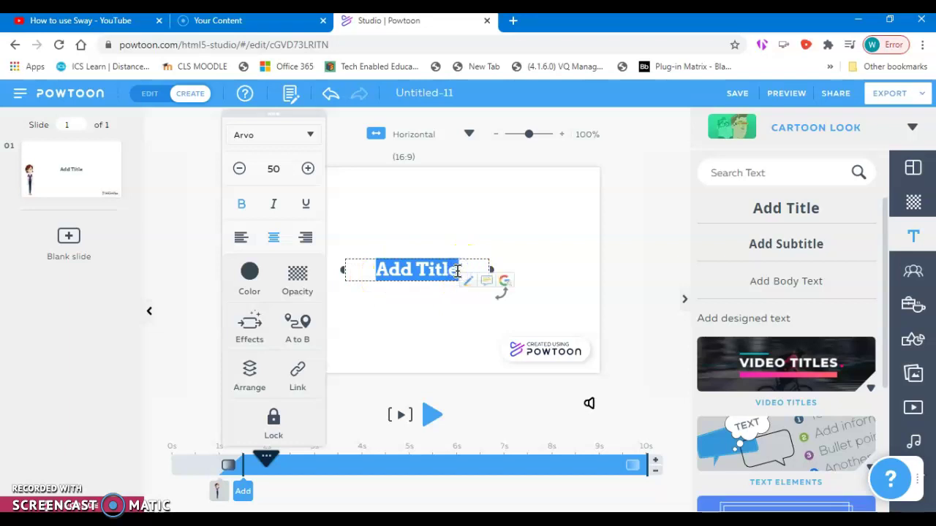
text(Wecome)
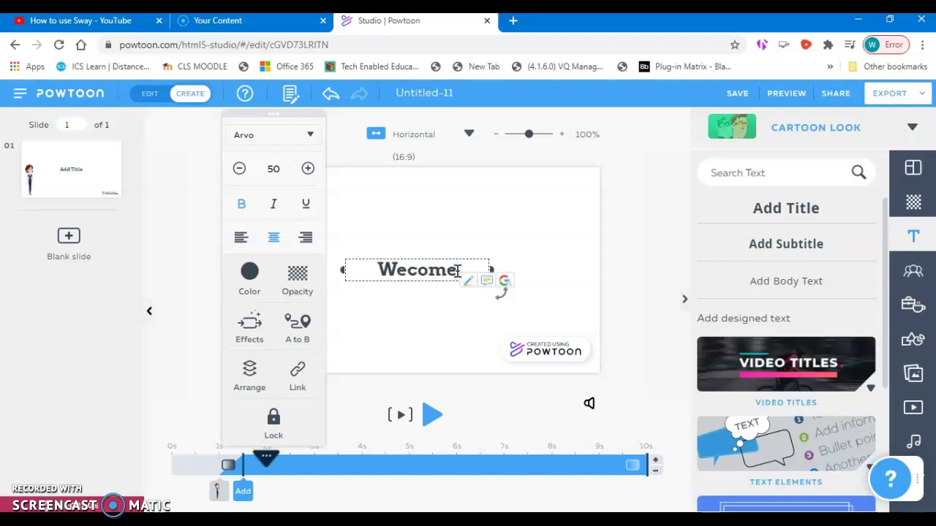
click(414, 275)
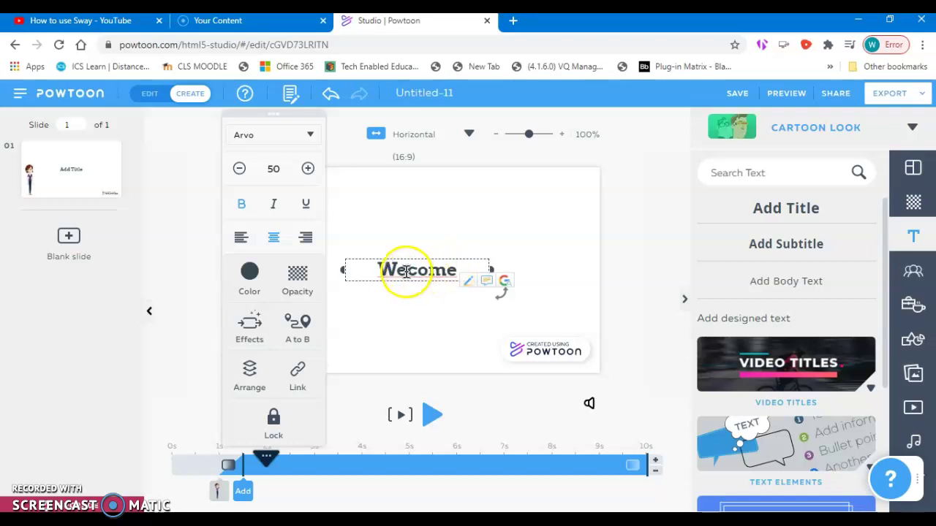
click(465, 272)
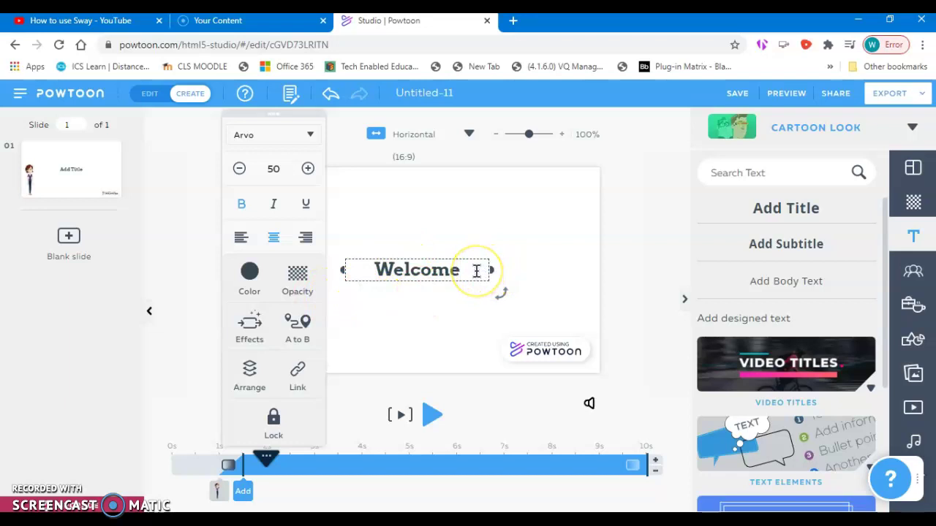
Set the Welcome title's font size to 68 and its color to dark blue
drag(465, 272, 343, 266)
click(307, 169)
click(308, 169)
click(307, 169)
click(307, 169)
click(308, 169)
click(308, 169)
click(308, 169)
click(308, 169)
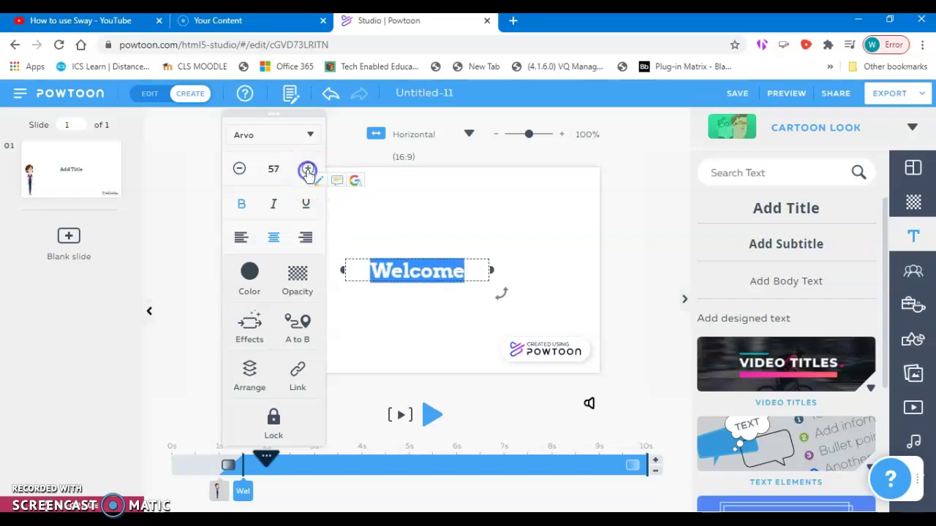
click(308, 169)
click(308, 169)
click(308, 169)
click(307, 169)
click(308, 169)
click(308, 169)
click(307, 169)
click(308, 169)
click(308, 169)
click(308, 169)
click(308, 169)
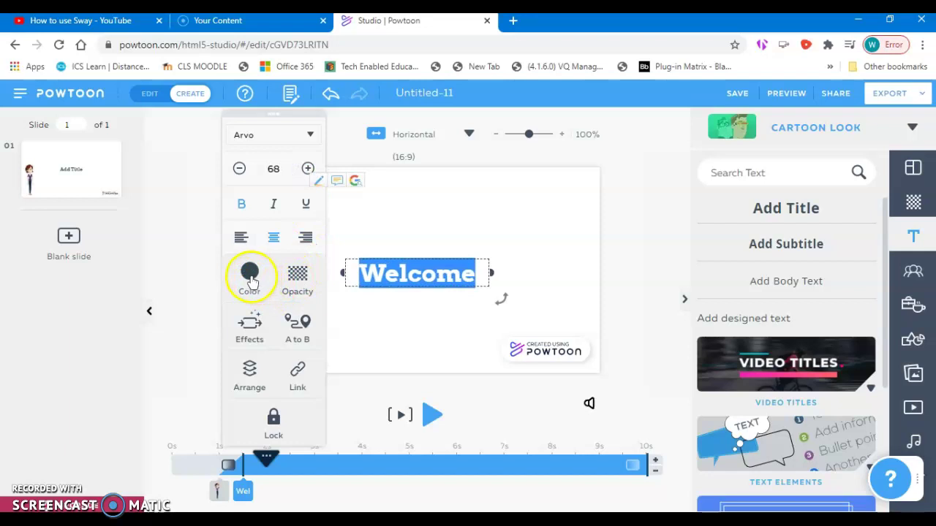
click(252, 277)
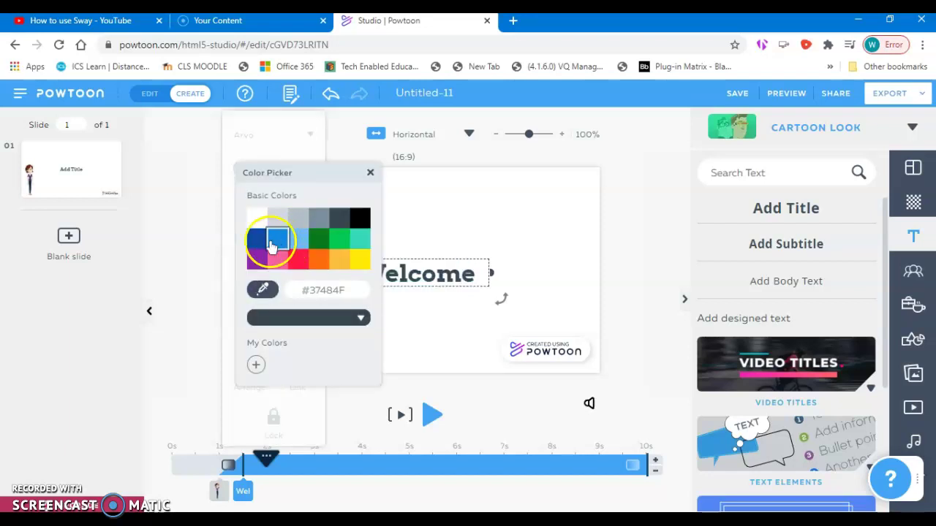
click(430, 335)
Apply the Write text effect as the Welcome title's enter effect
click(413, 277)
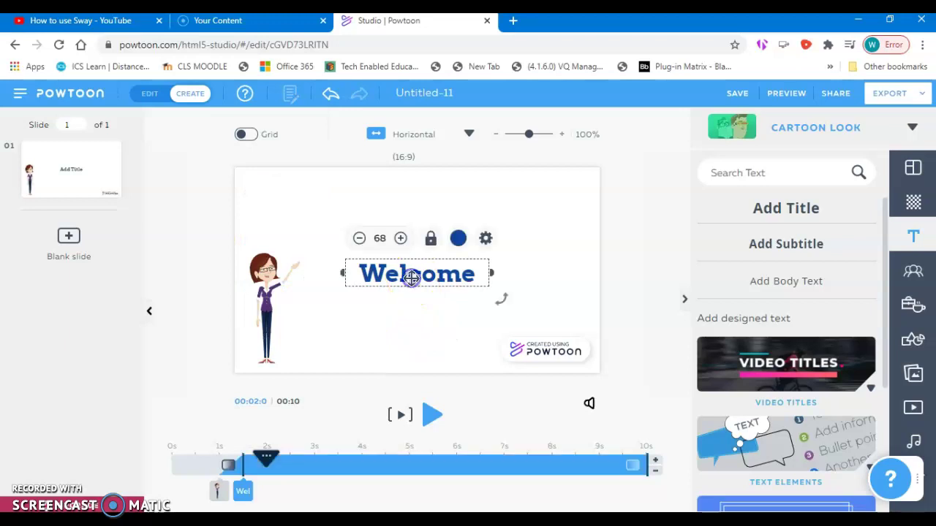
click(486, 240)
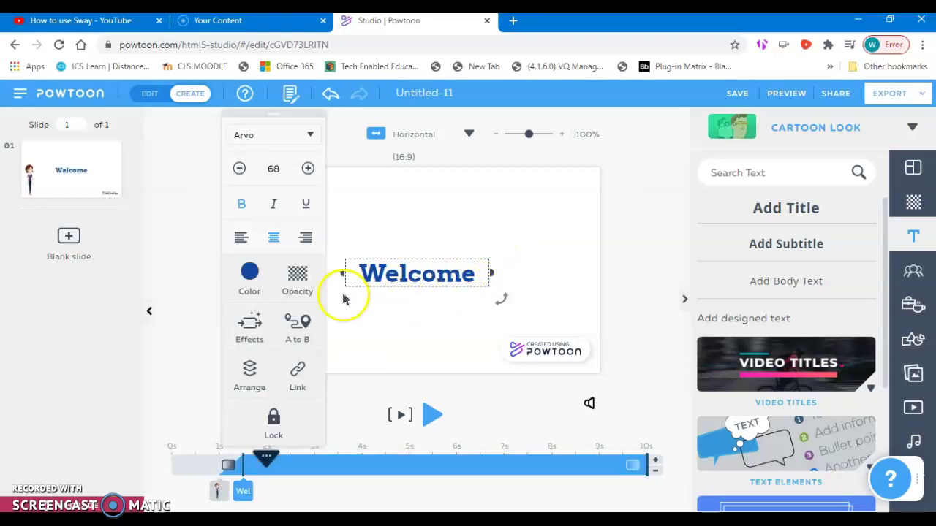
click(233, 342)
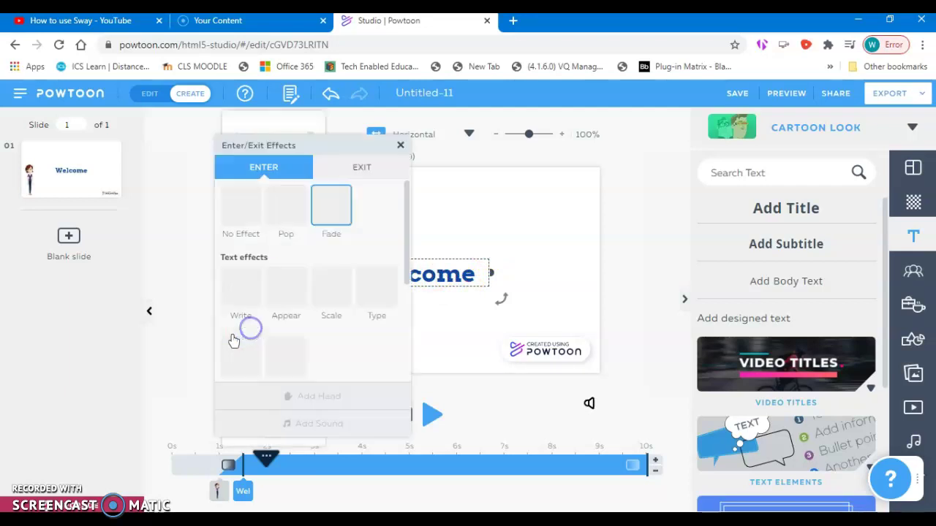
click(241, 289)
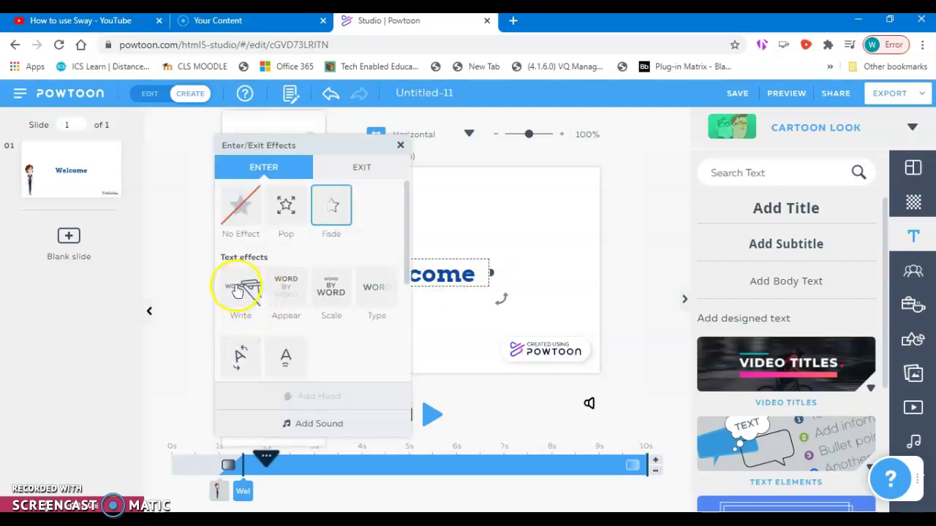
click(286, 291)
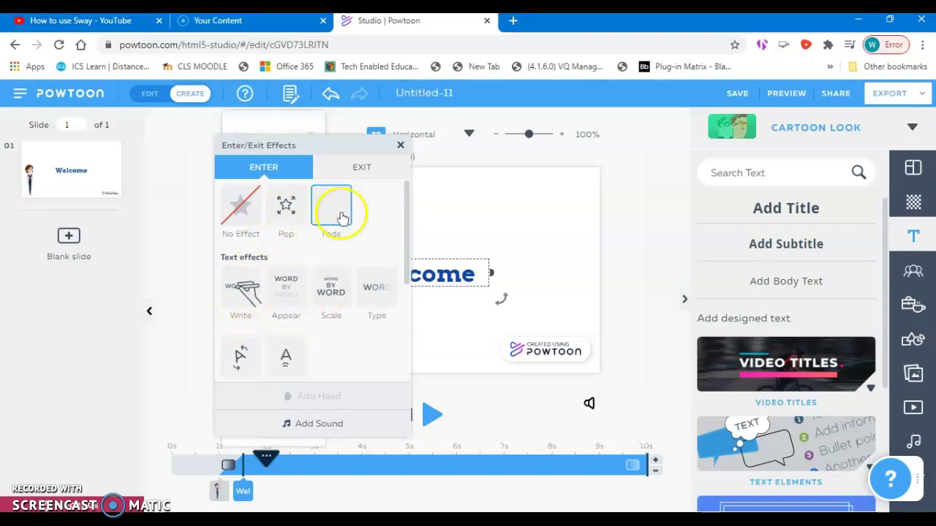
click(240, 298)
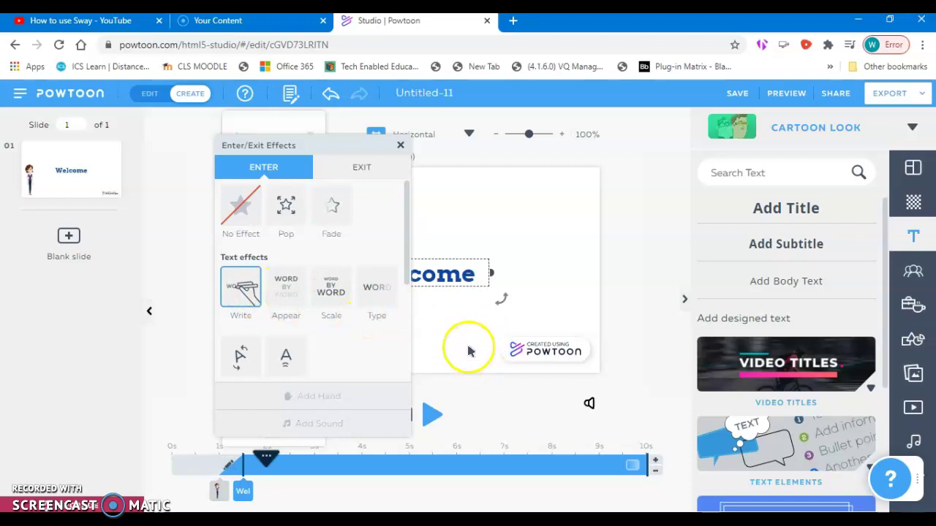
Play the slide from the 2-second mark to preview the title's enter effect
click(432, 415)
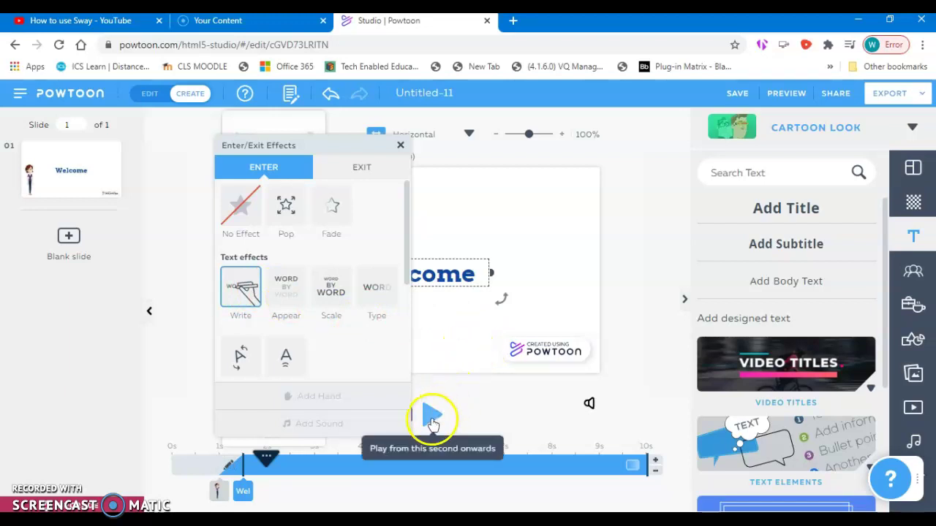
click(434, 413)
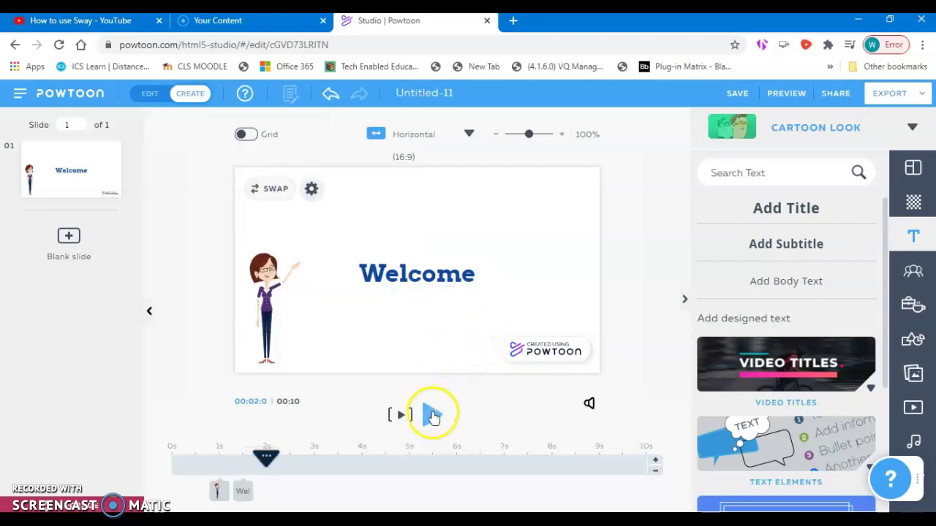
click(430, 415)
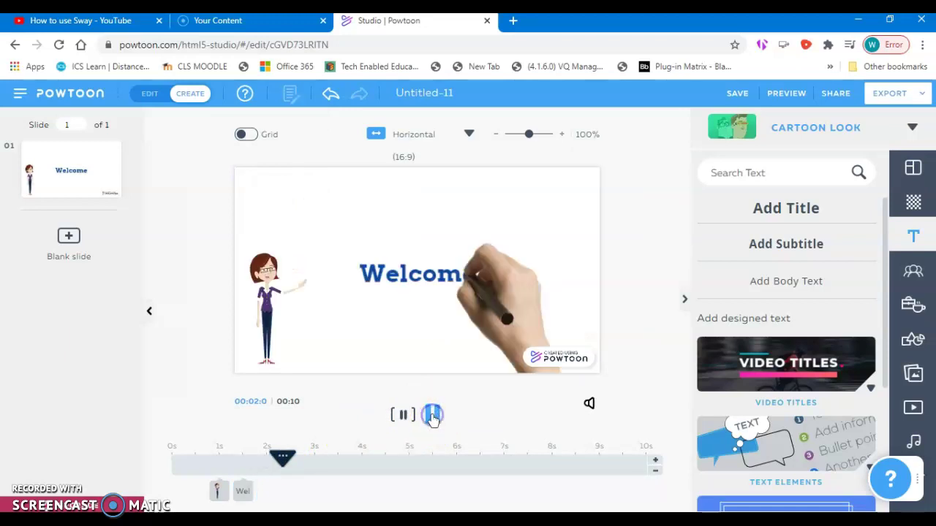
Play the slide from the beginning to preview it and return the playhead to the 3-second mark
drag(355, 456, 182, 439)
click(430, 417)
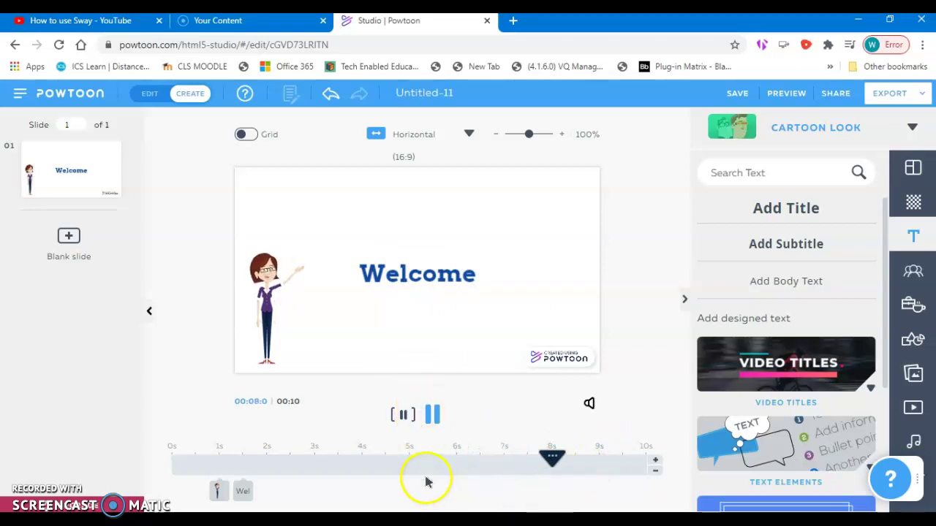
click(314, 459)
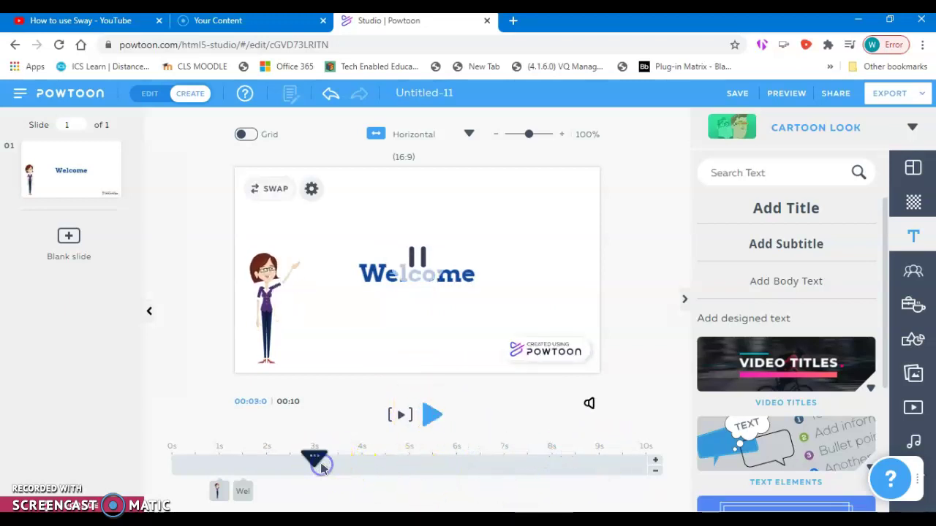
Set the character's exit time to 5 seconds and the Welcome title's exit time to 6.5 seconds
click(219, 490)
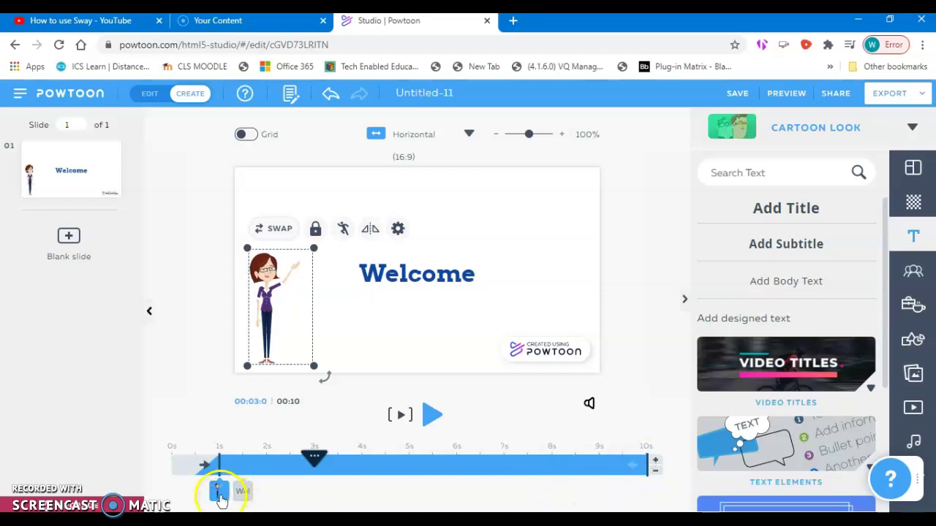
mouse_move(219, 496)
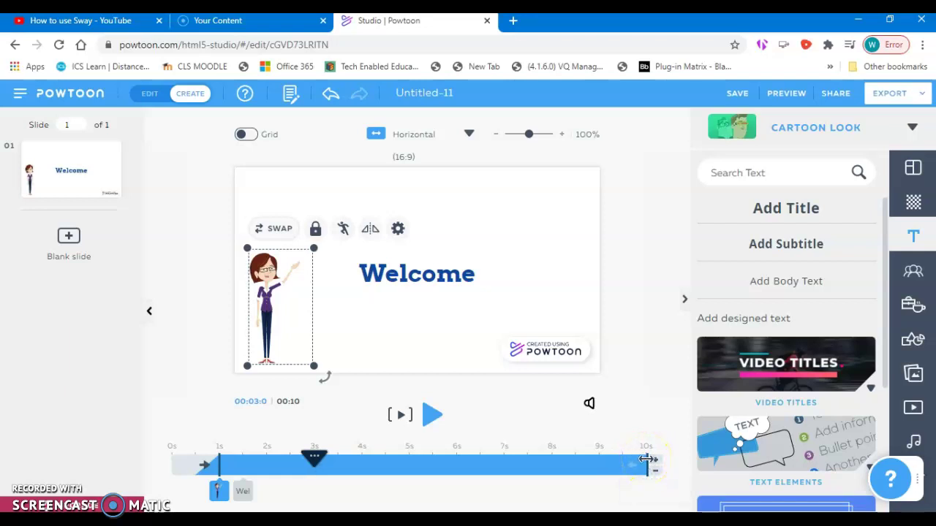
drag(630, 462, 406, 484)
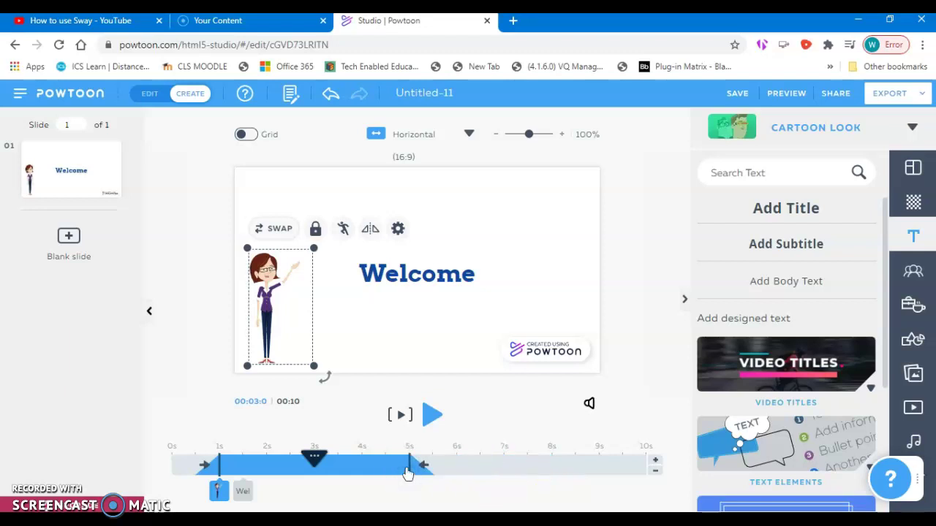
click(244, 492)
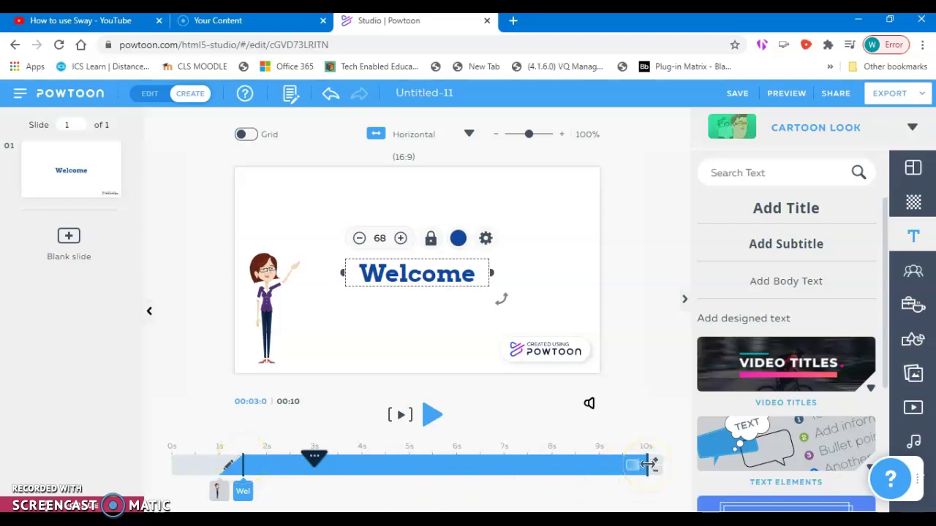
drag(571, 466, 480, 470)
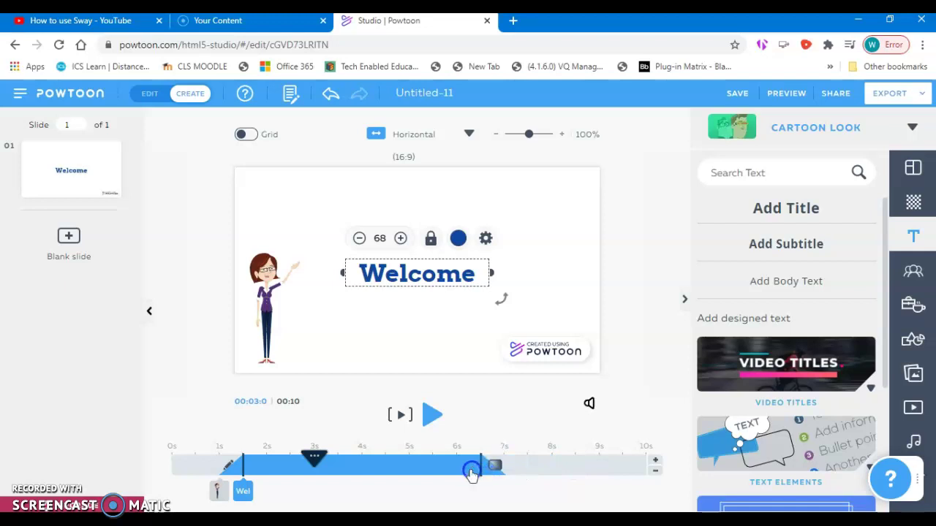
Play the slide from 0 seconds to check the exit timing of the character and the title
drag(472, 476, 168, 463)
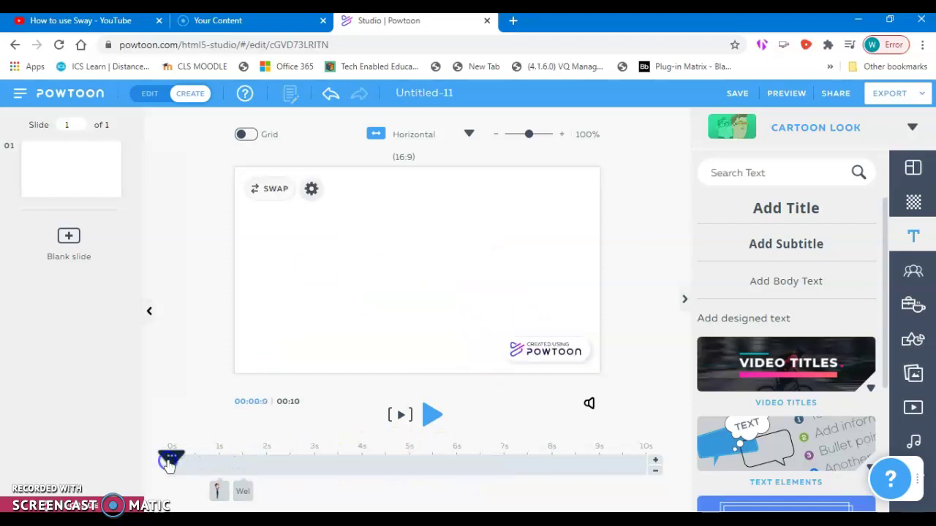
click(432, 415)
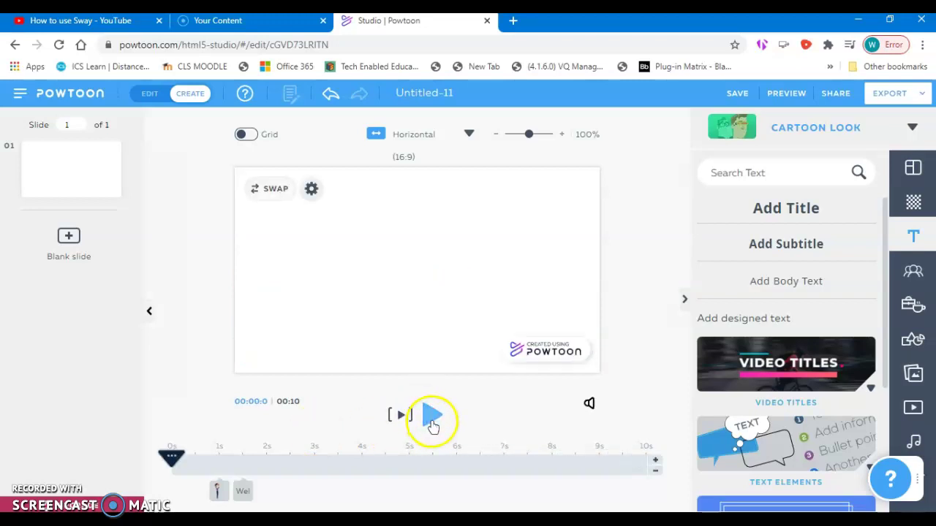
Extend the slide's duration by two seconds to 12 seconds
click(242, 495)
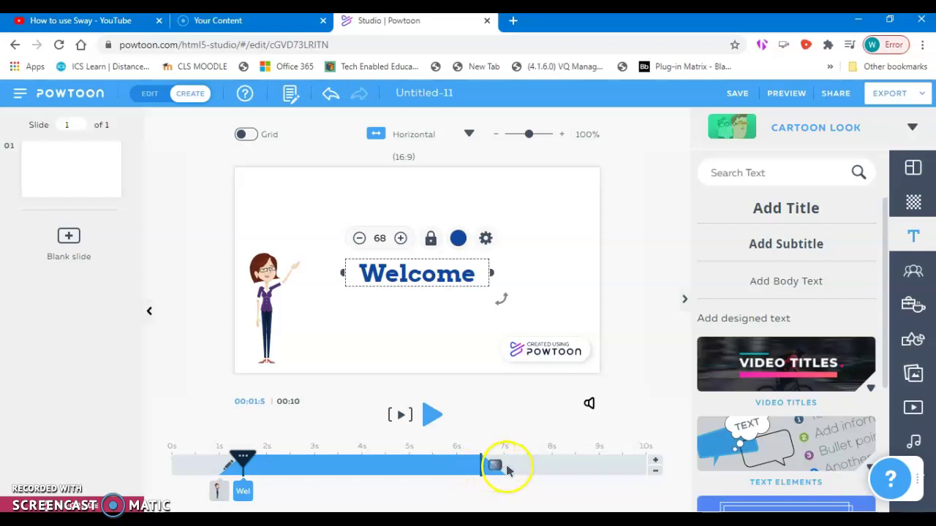
click(654, 463)
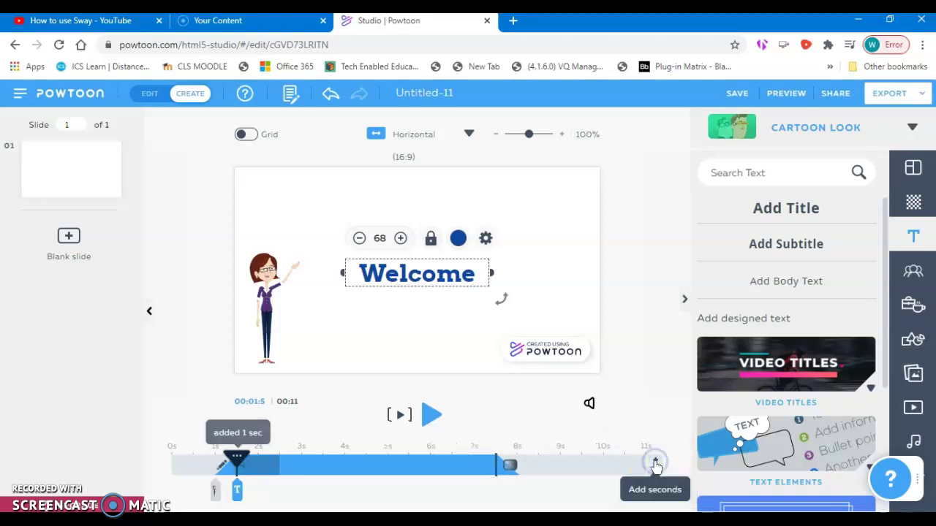
click(654, 463)
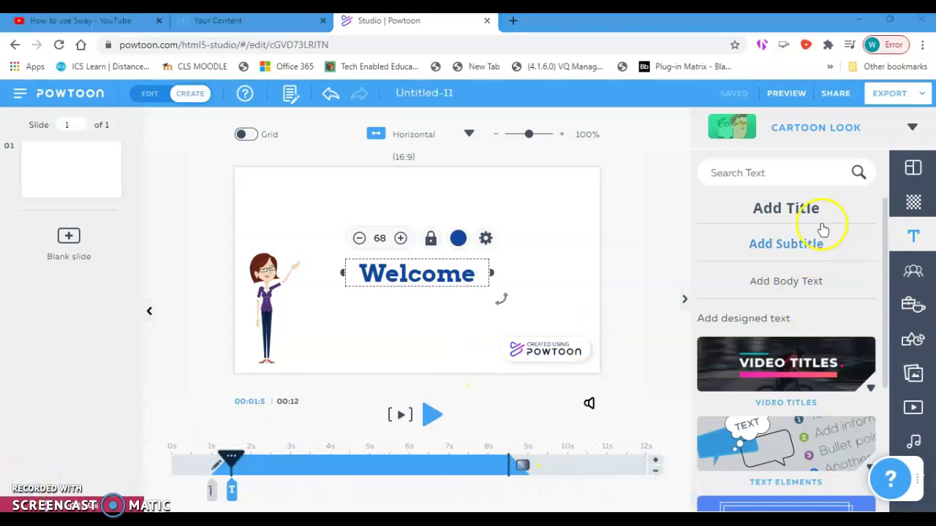
click(517, 471)
click(592, 291)
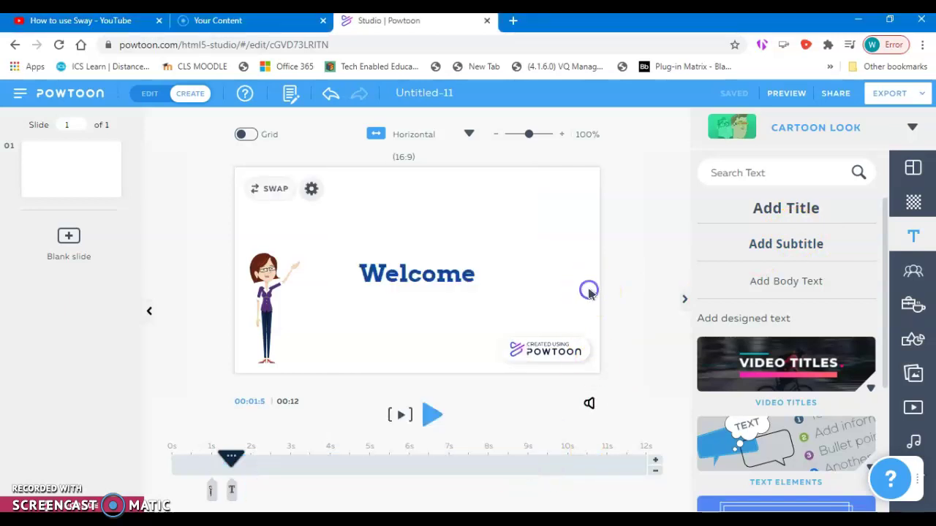
Add a new title to the slide at the 9-second mark, after the Welcome title's exit
click(233, 501)
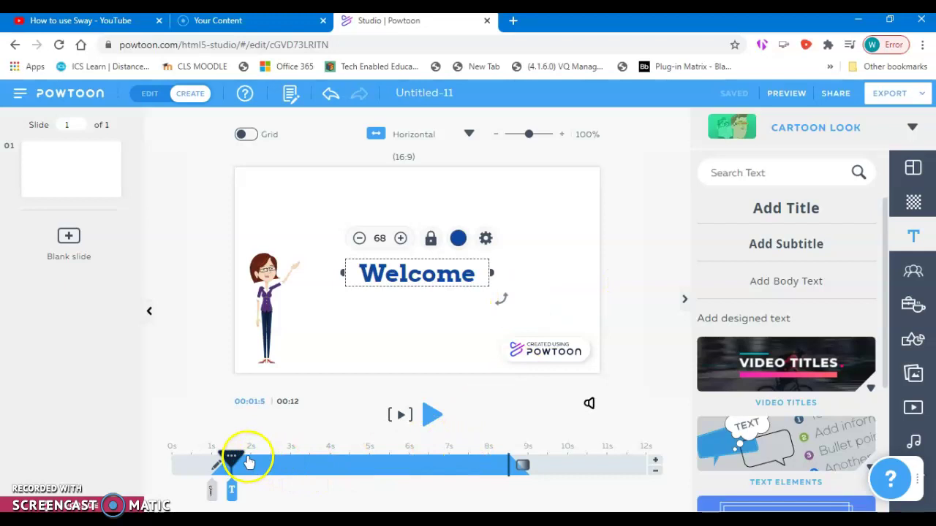
drag(233, 456, 528, 454)
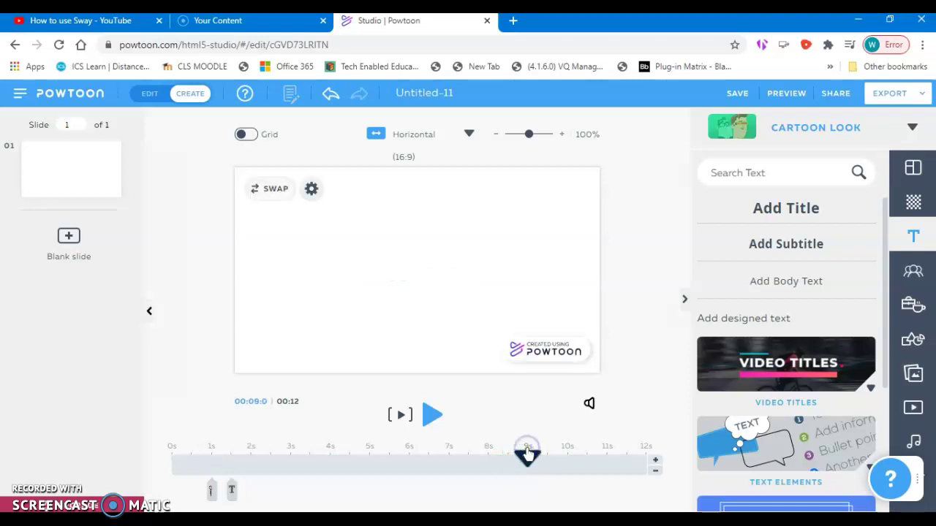
click(766, 210)
Replace the new title's placeholder text with "This is how to create a Powtoon"
double_click(432, 270)
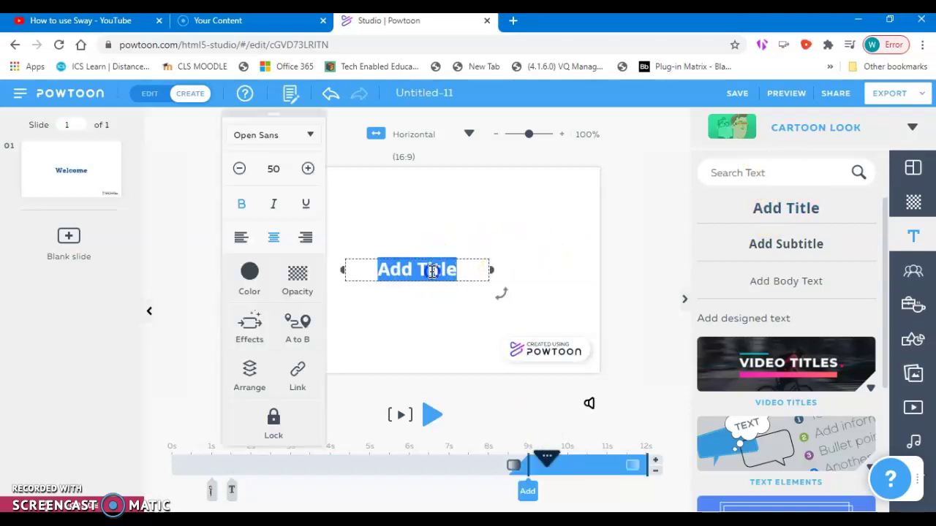
click(433, 270)
text(This)
key(BackSpace)
key(BackSpace)
key(BackSpace)
key(BackSpace)
key(BackSpace)
key(BackSpace)
key(BackSpace)
key(BackSpace)
key(BackSpace)
key(BackSpace)
key(BackSpace)
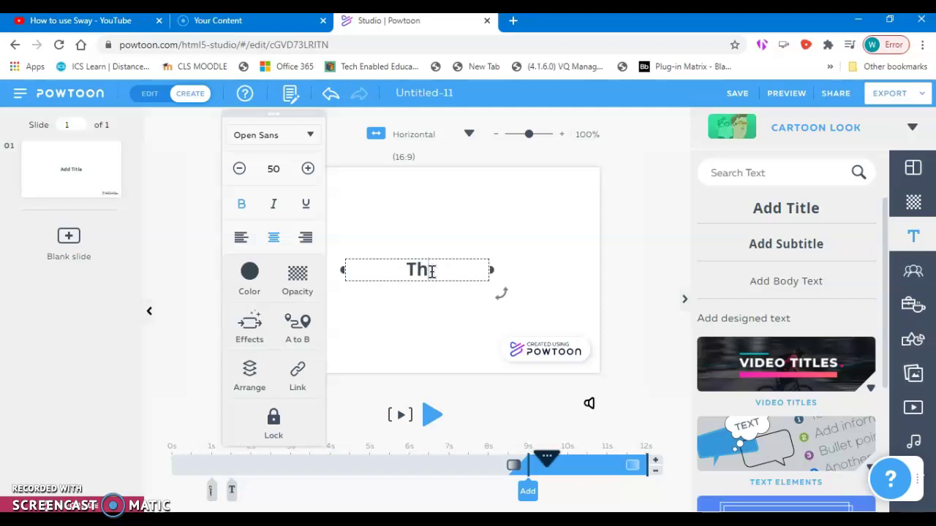
text(This is how)
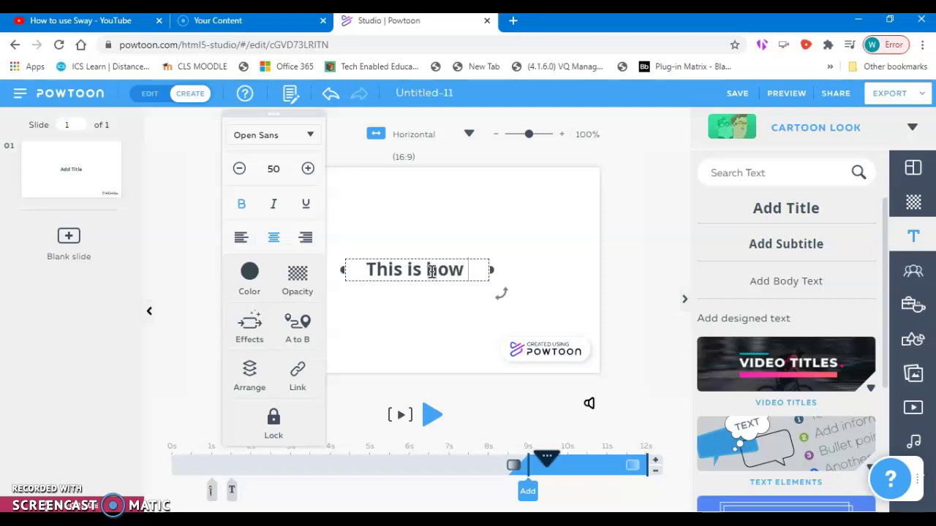
text( to cre)
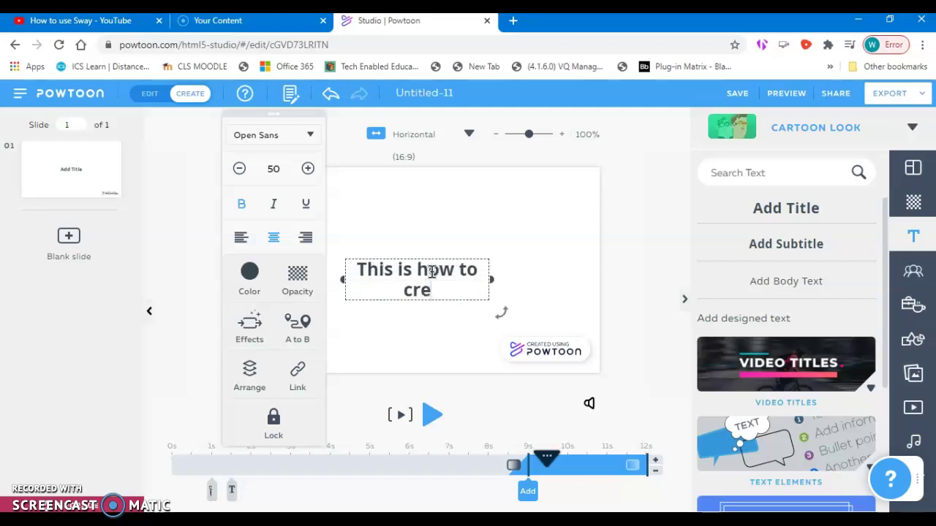
text(ate a Powtoon)
click(433, 291)
click(445, 357)
Rotate the "This is how to create a Powtoon" title slightly counterclockwise
click(452, 302)
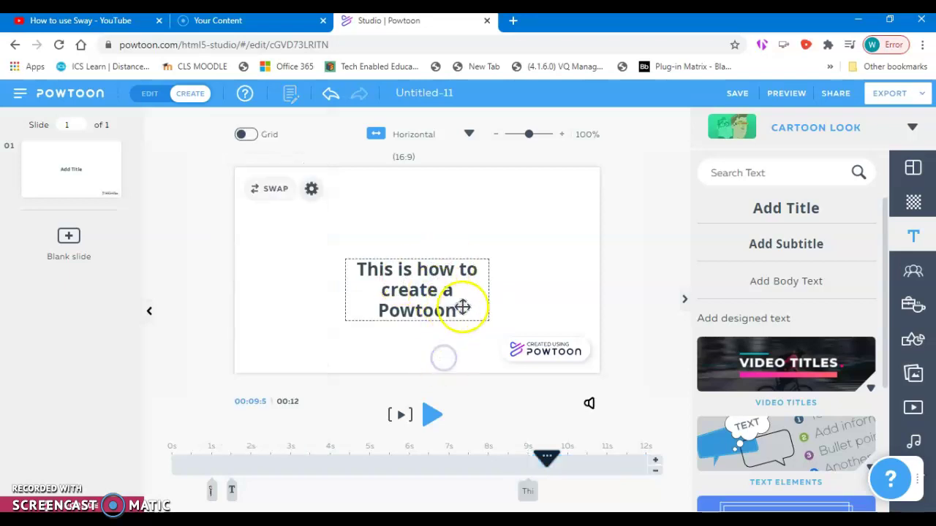
click(492, 331)
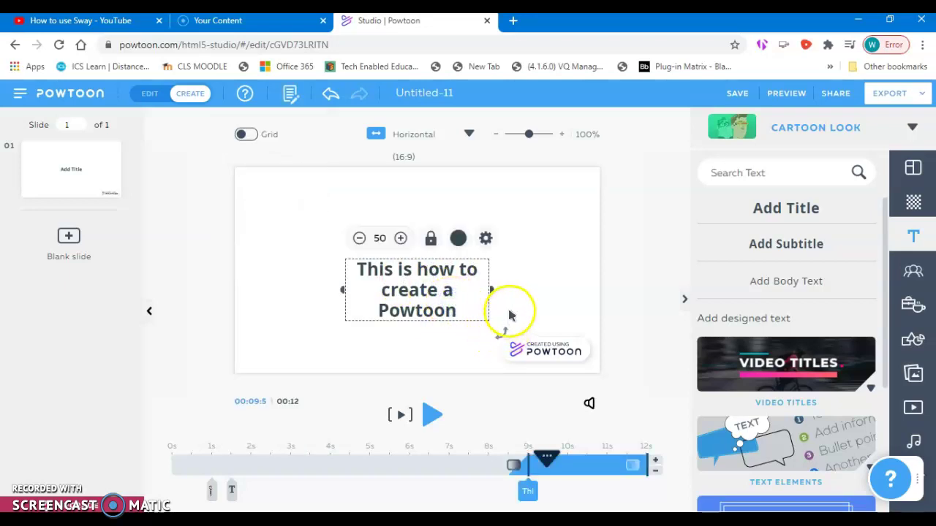
mouse_move(499, 332)
mouse_down()
mouse_move(485, 330)
mouse_move(495, 315)
mouse_move(489, 322)
mouse_up()
click(482, 264)
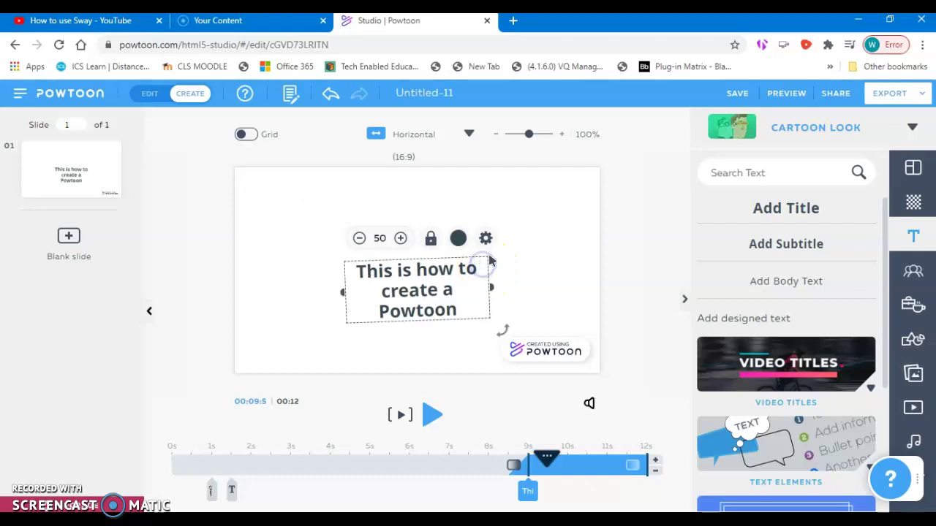
click(492, 252)
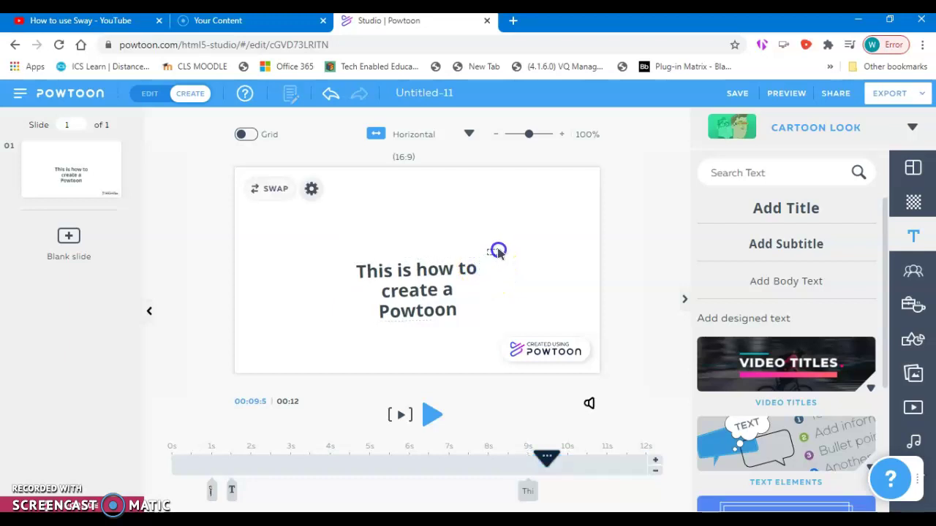
Increase the font size of the "This is how to create a Powtoon" title to 62
click(474, 272)
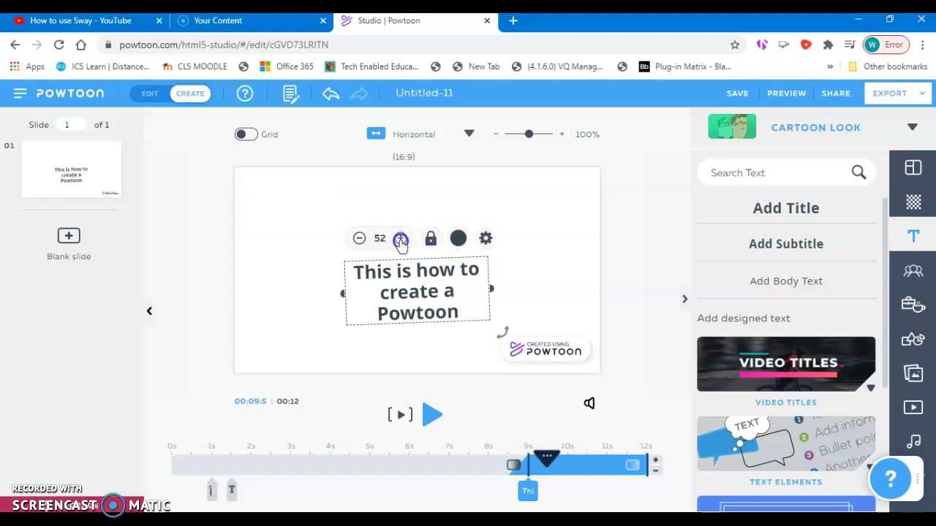
click(400, 241)
click(400, 241)
click(400, 241)
click(400, 241)
click(400, 241)
click(400, 241)
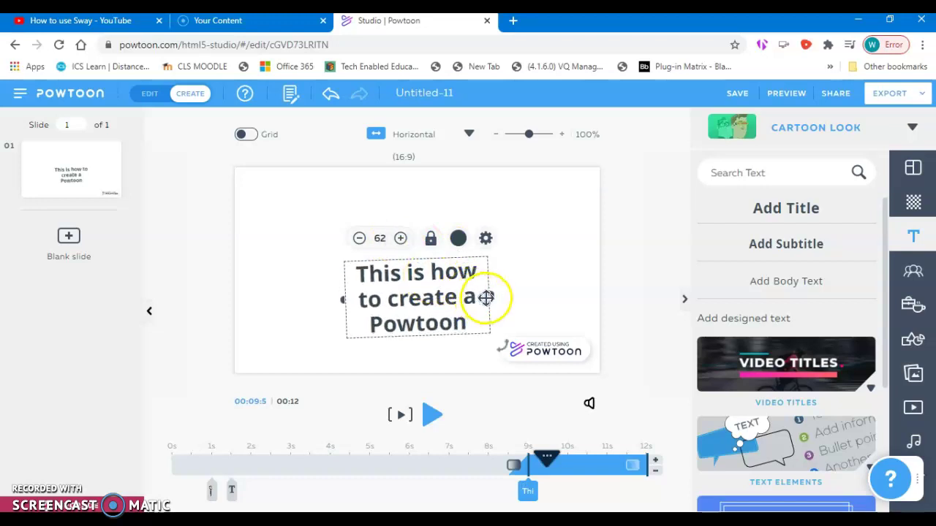
Widen the tilted title's text box so its text fits on two lines, and move it to the slide's upper-left area
drag(490, 294, 560, 290)
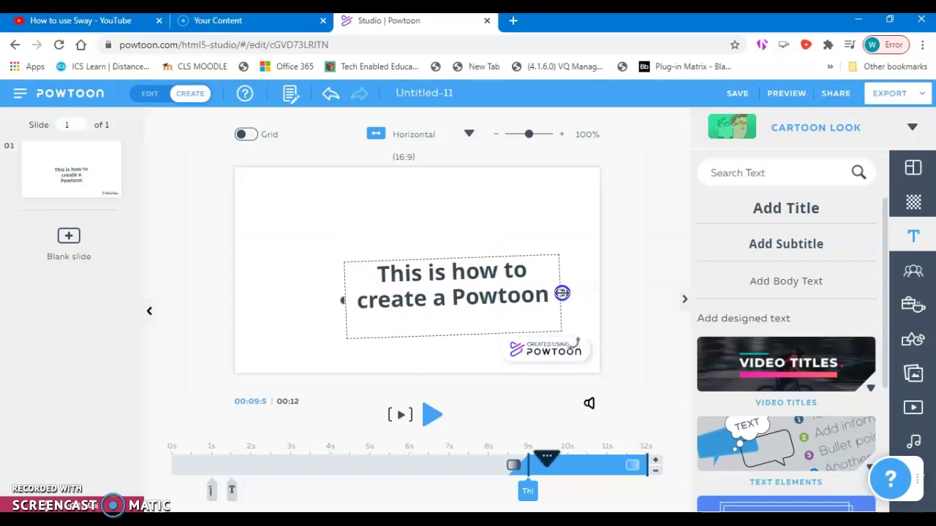
click(340, 296)
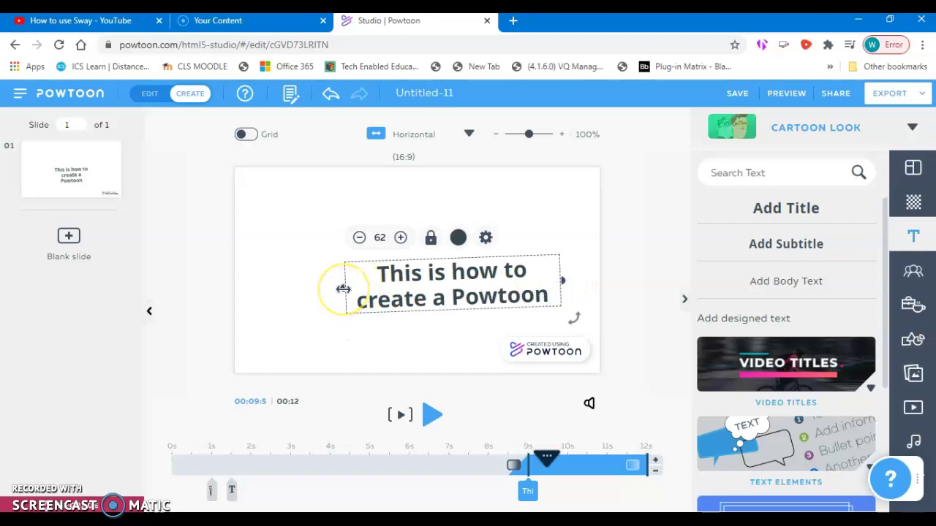
click(443, 276)
double_click(443, 276)
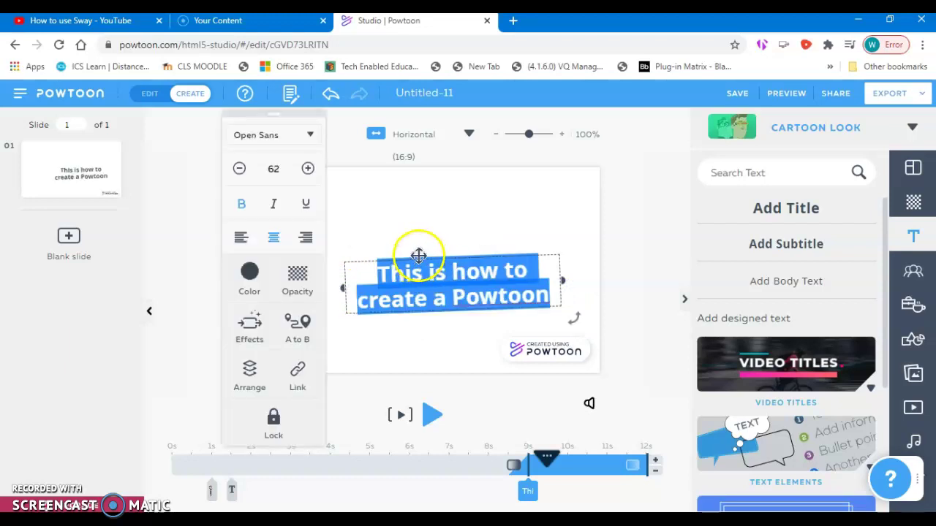
drag(419, 256, 337, 208)
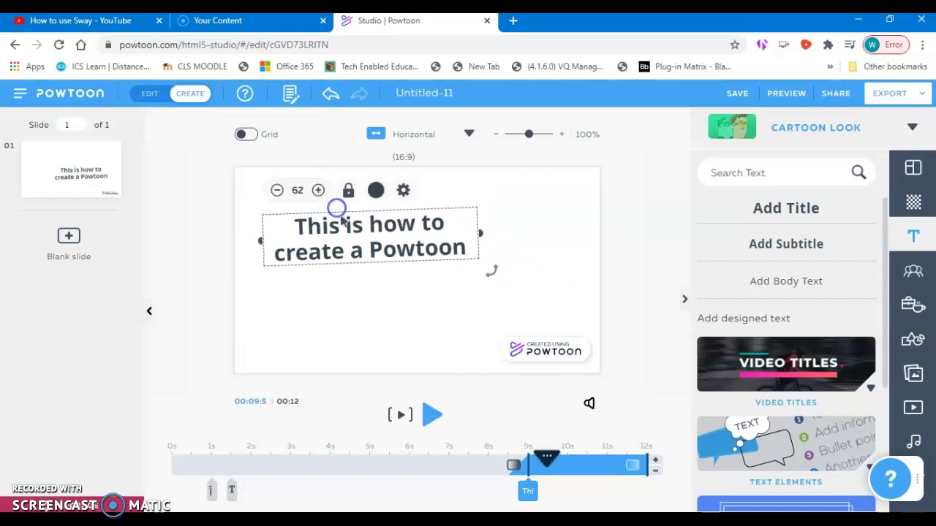
Change the color of the "This is how to create a Powtoon" title to purple #8E24AA
click(403, 191)
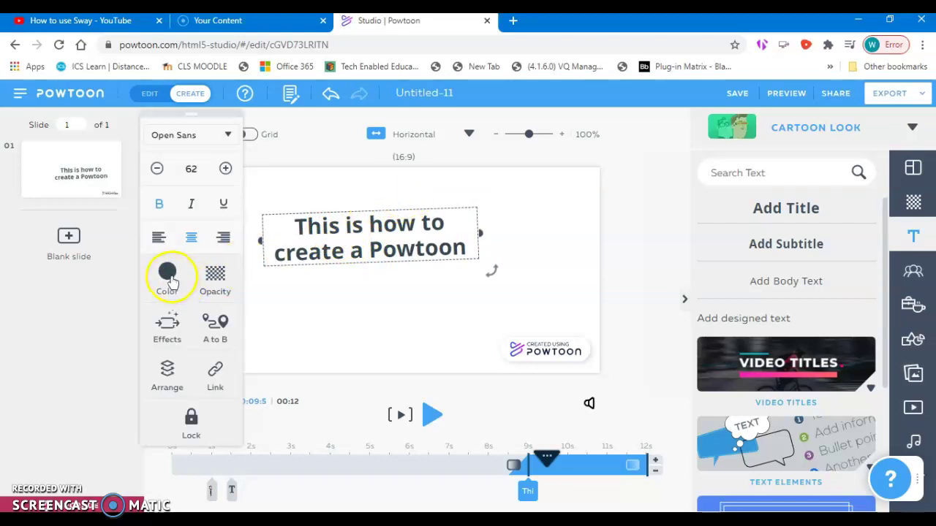
click(168, 277)
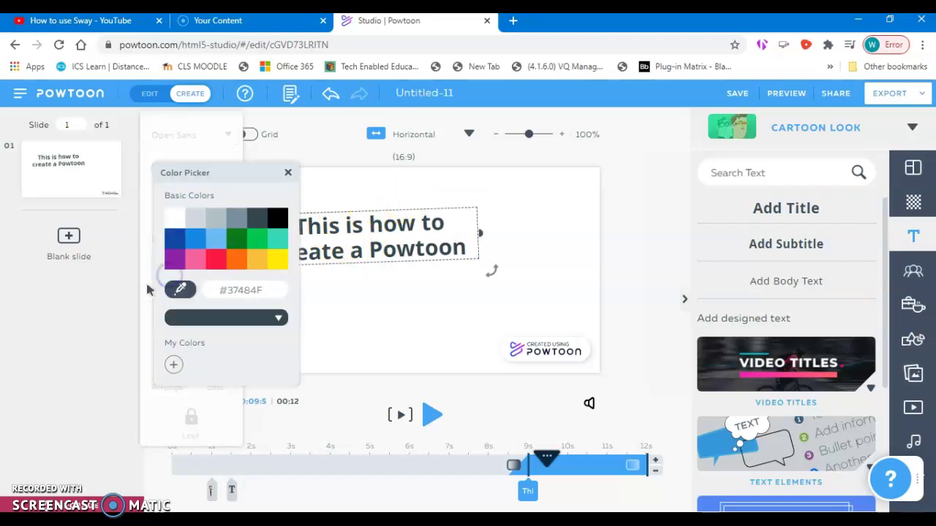
click(180, 262)
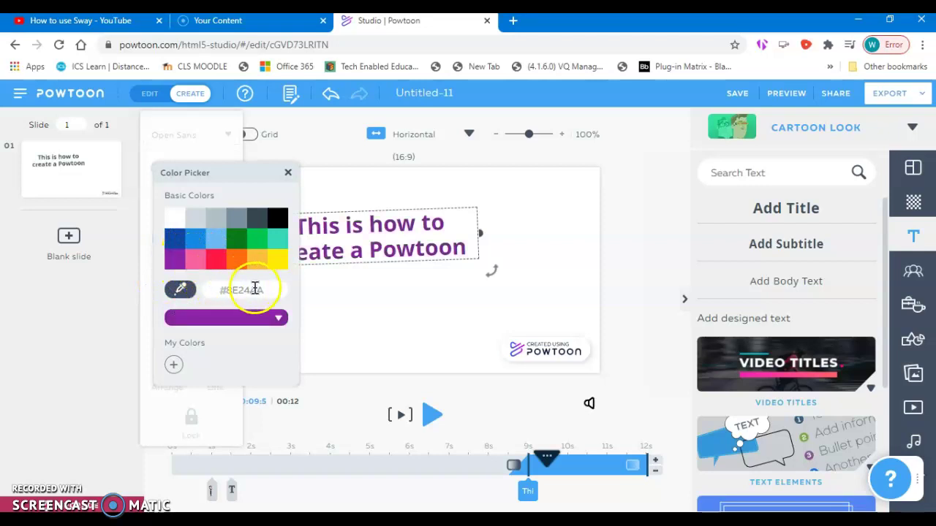
click(368, 292)
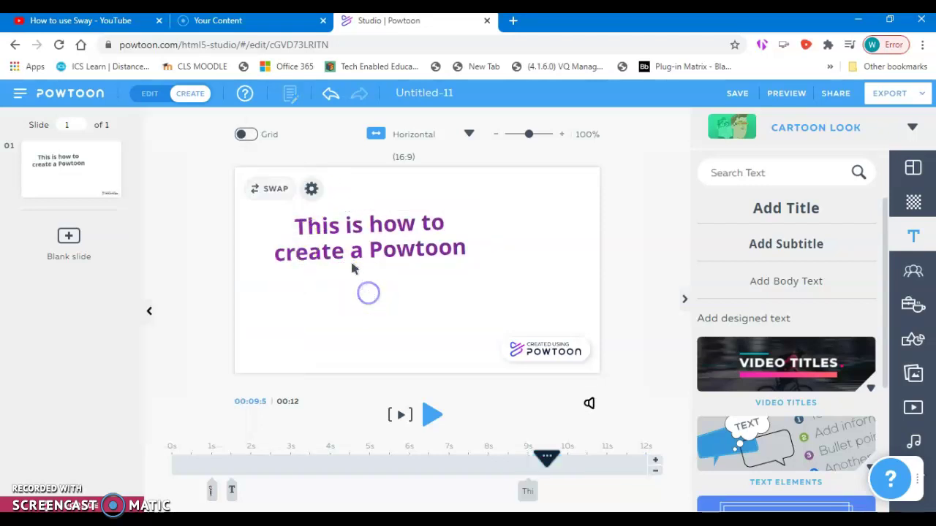
Apply the word-by-word Appear enter effect to the "This is how to create a Powtoon" title and play the slide from 9.5 s
click(348, 250)
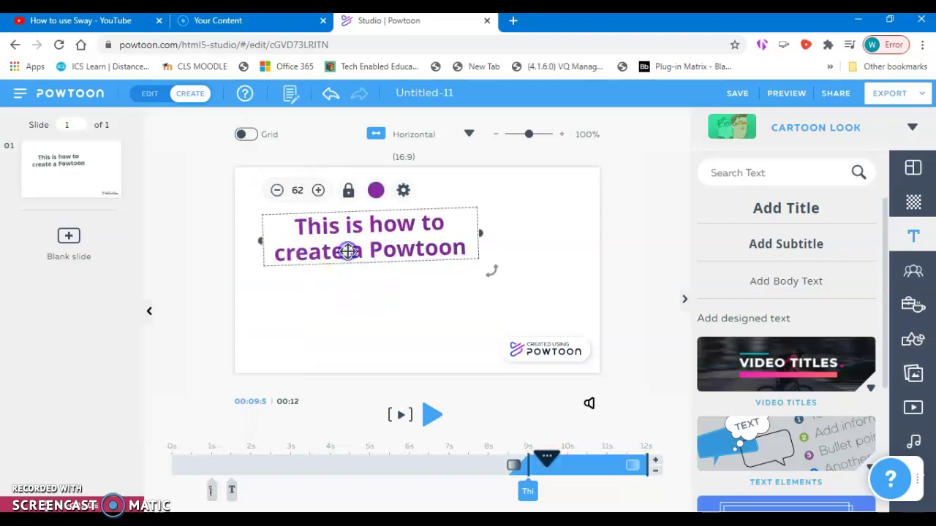
click(404, 191)
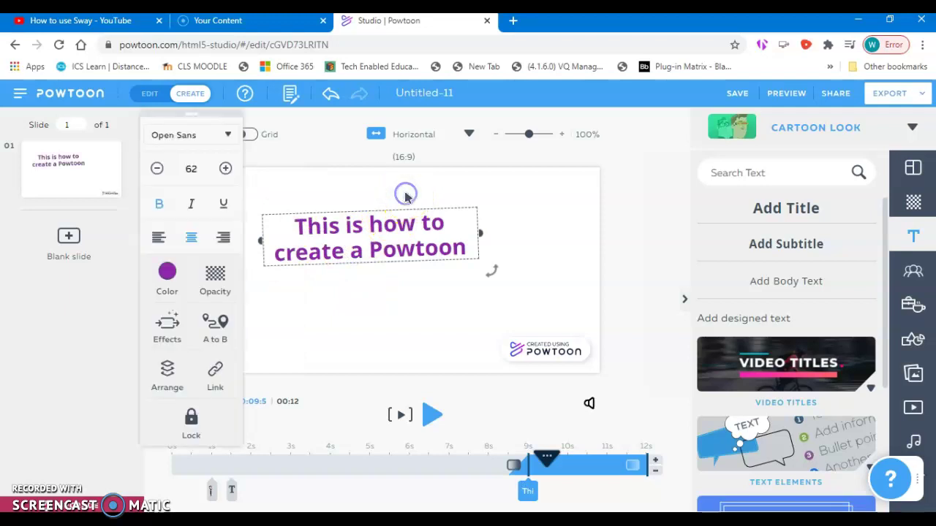
click(168, 329)
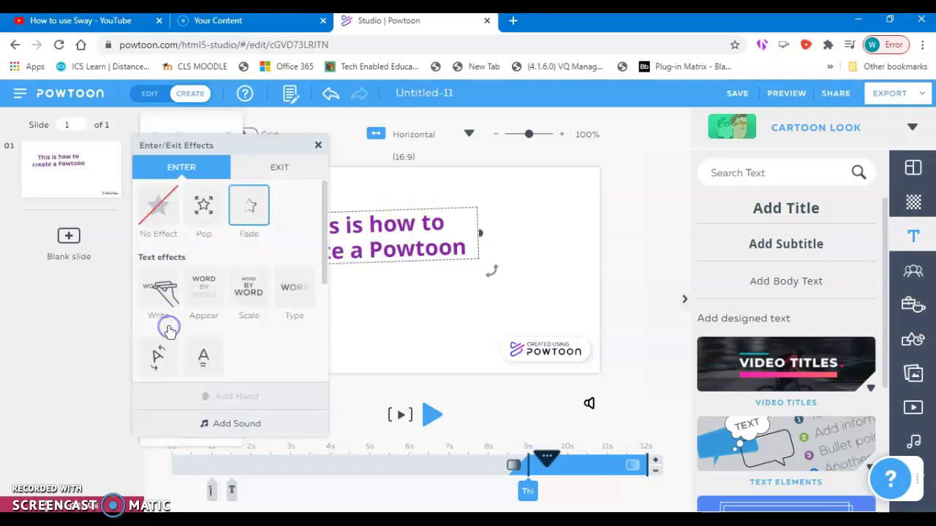
click(207, 288)
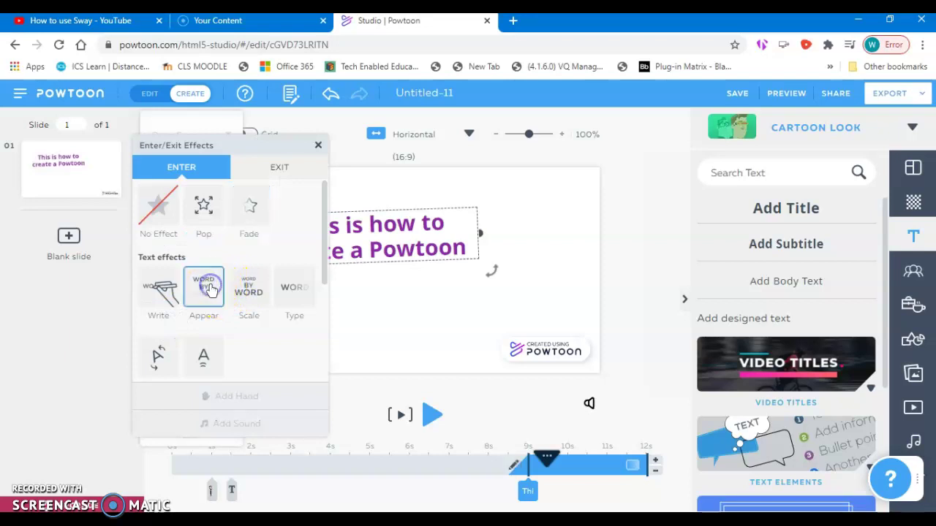
click(428, 415)
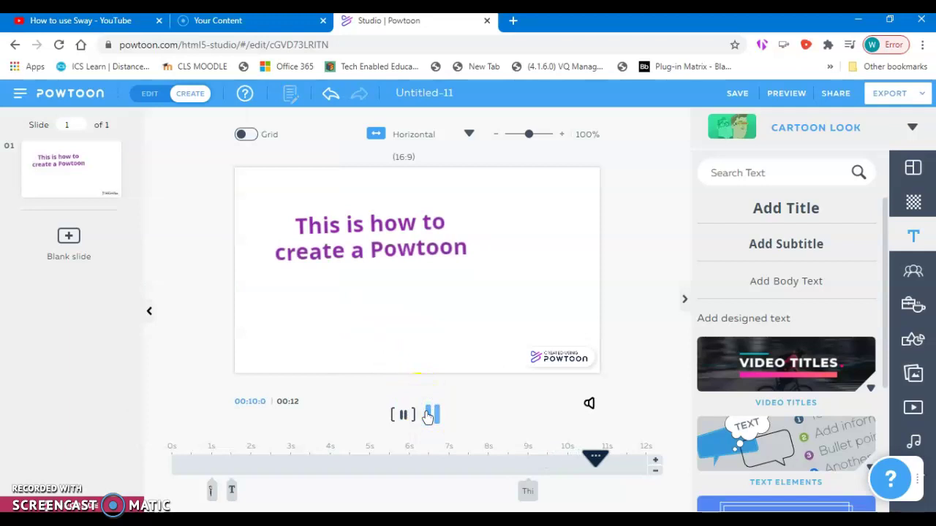
click(548, 459)
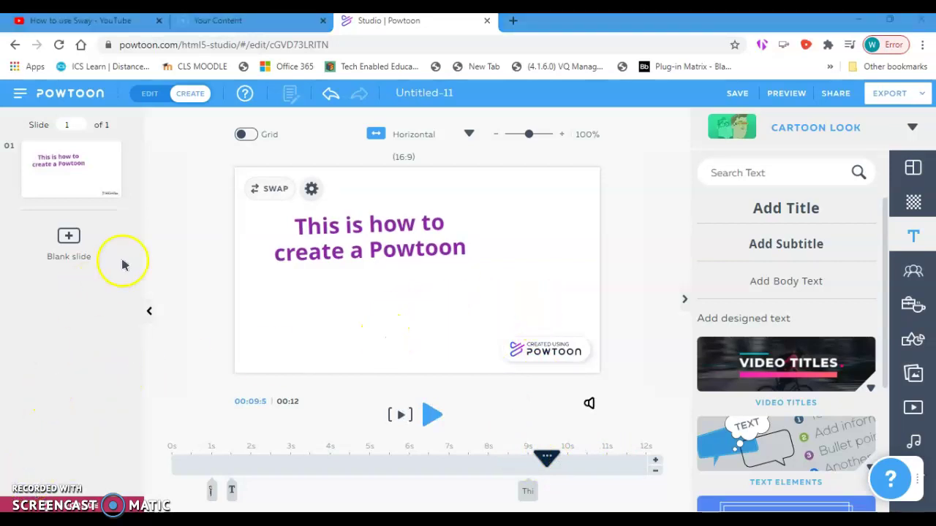
Add a blank second slide and insert the waving man in the yellow shirt from The Office - Free character set
click(69, 238)
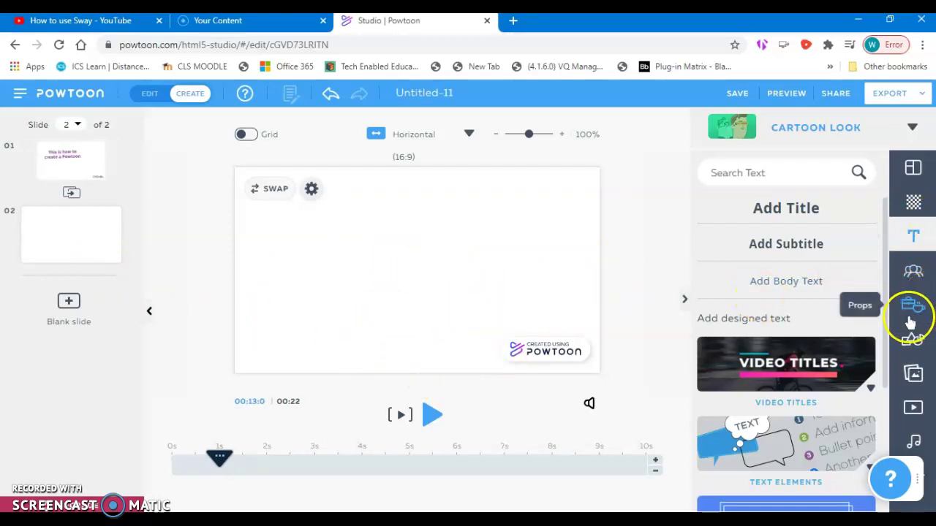
click(915, 273)
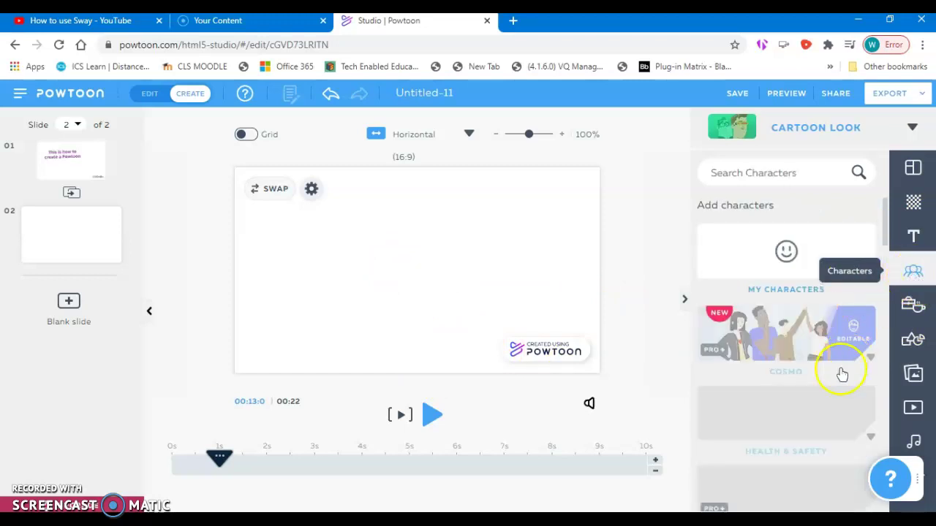
scroll(803, 412, down, 5)
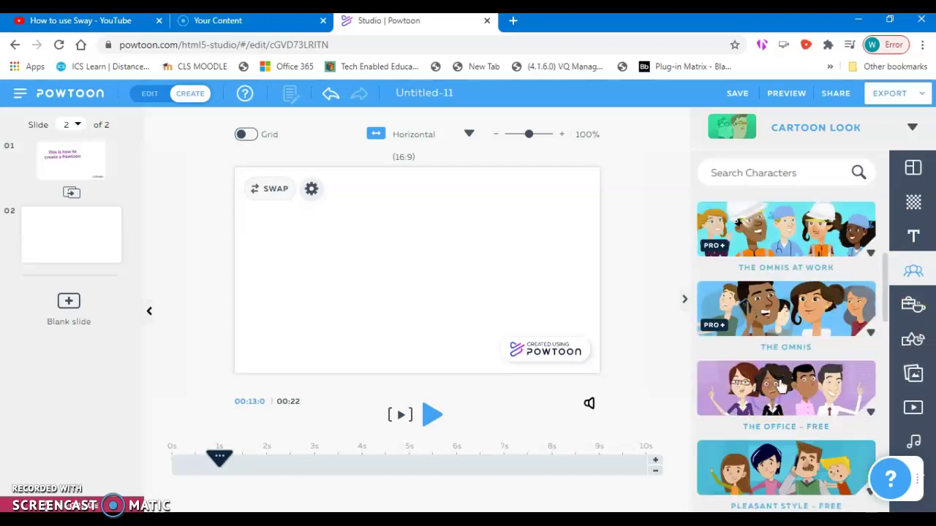
click(770, 394)
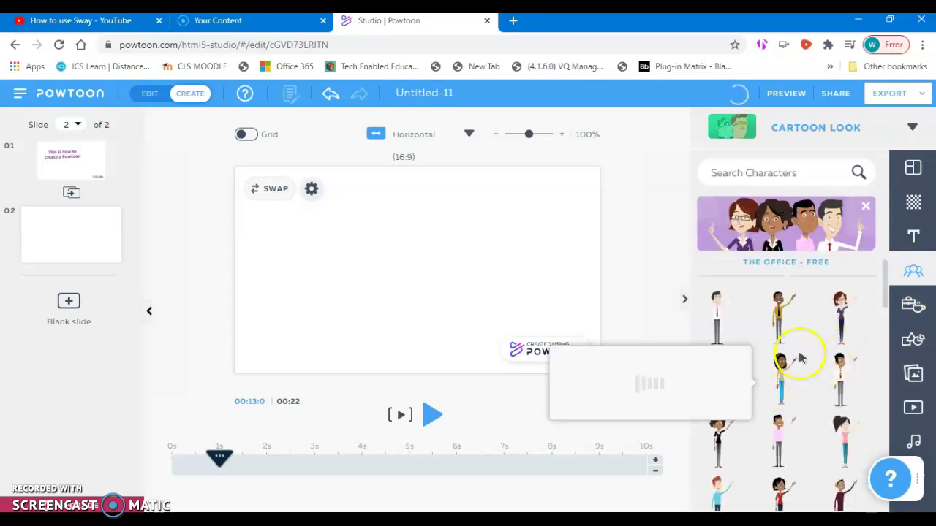
click(783, 326)
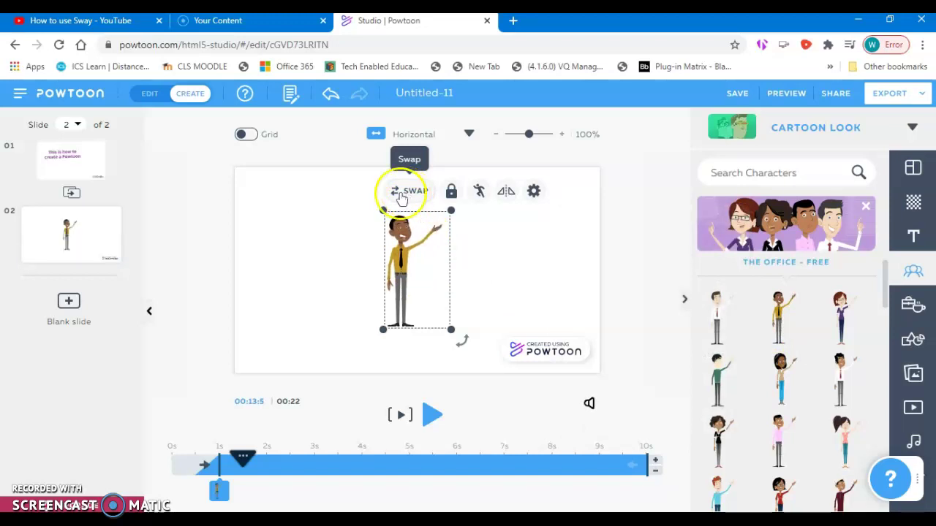
Change the yellow-shirt character's pose to Idea and move him to the lower-left corner of slide 2
click(481, 192)
click(327, 265)
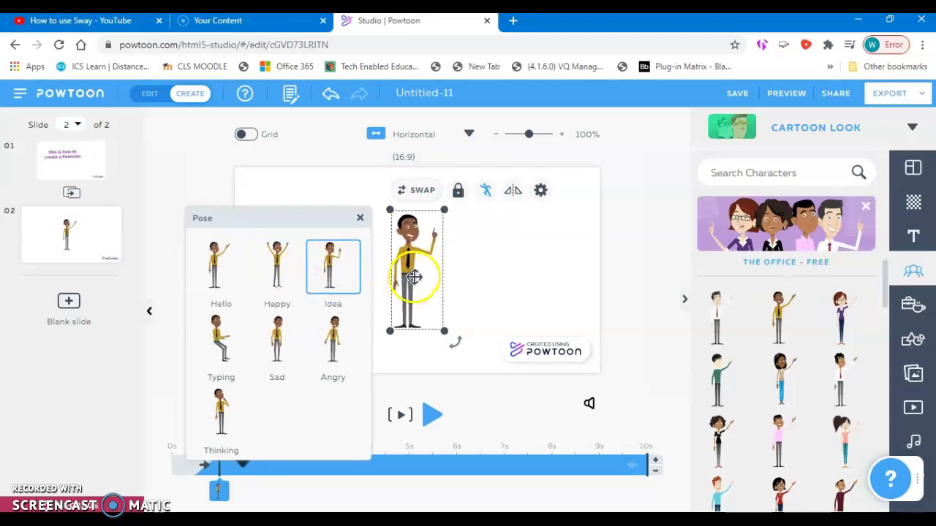
drag(393, 288, 266, 319)
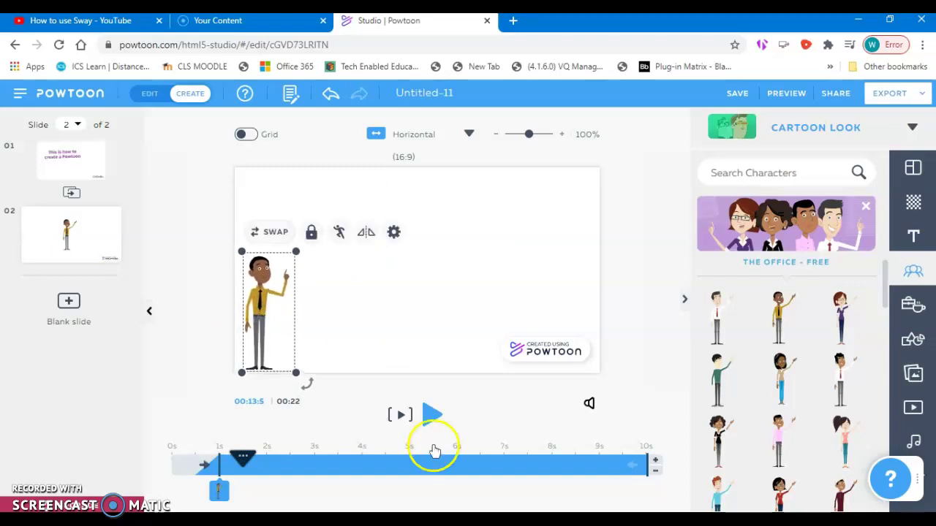
Shorten the character's time on slide 2's timeline so that he exits at 6 s
drag(648, 462, 459, 465)
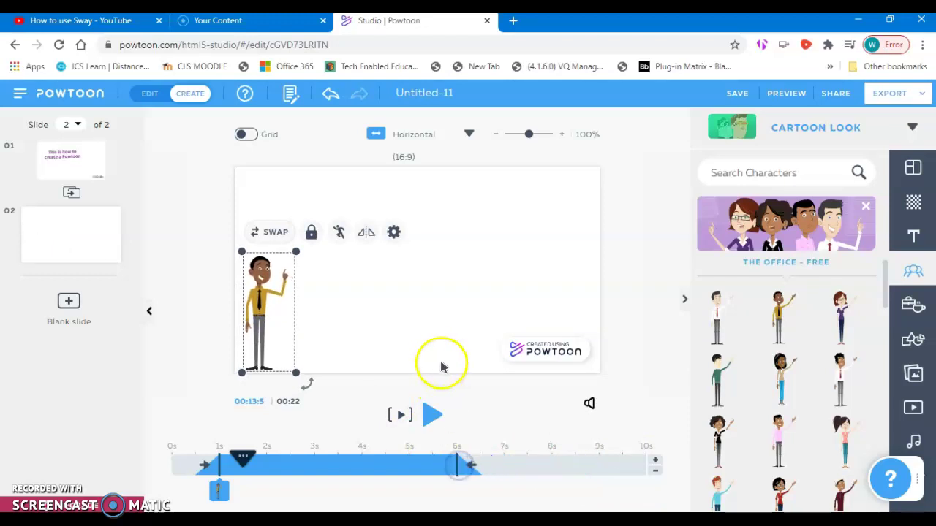
click(394, 315)
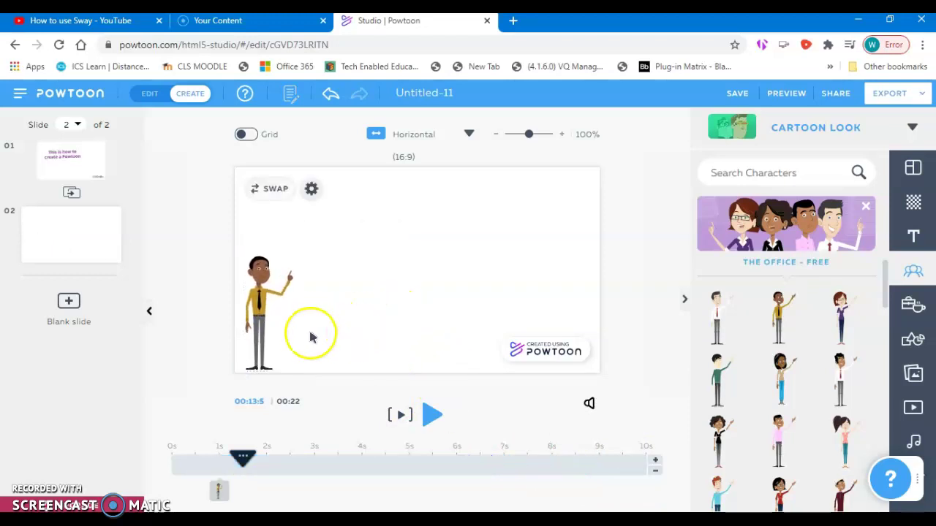
Add an A to B motion path that carries the character from the lower-left corner to the middle of slide 2
click(282, 334)
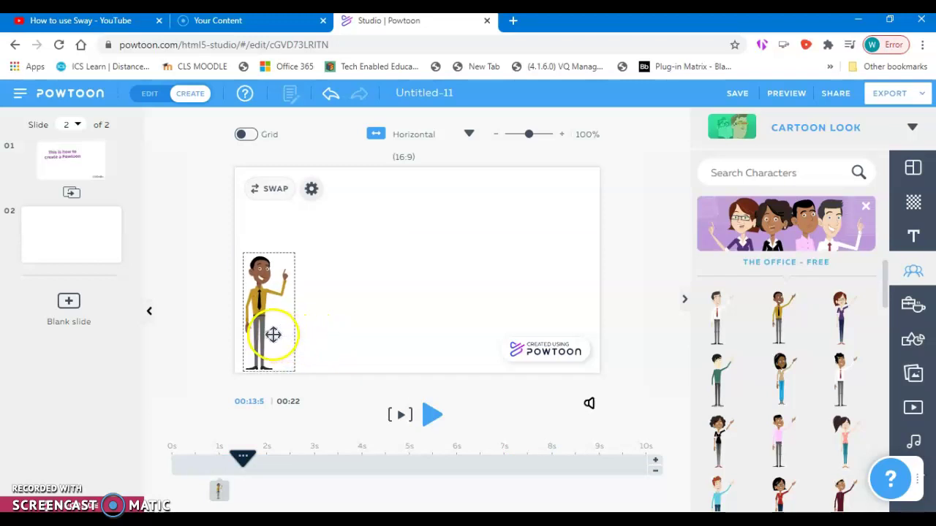
click(266, 335)
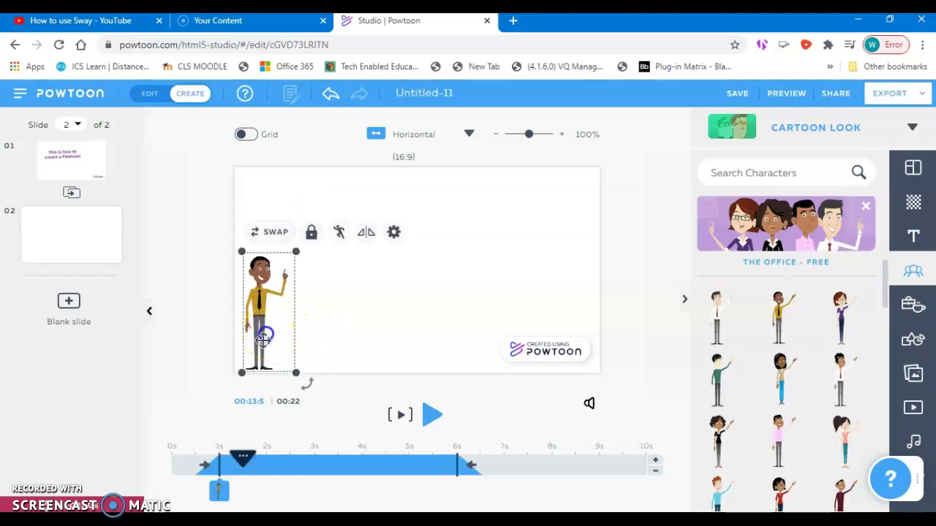
click(393, 231)
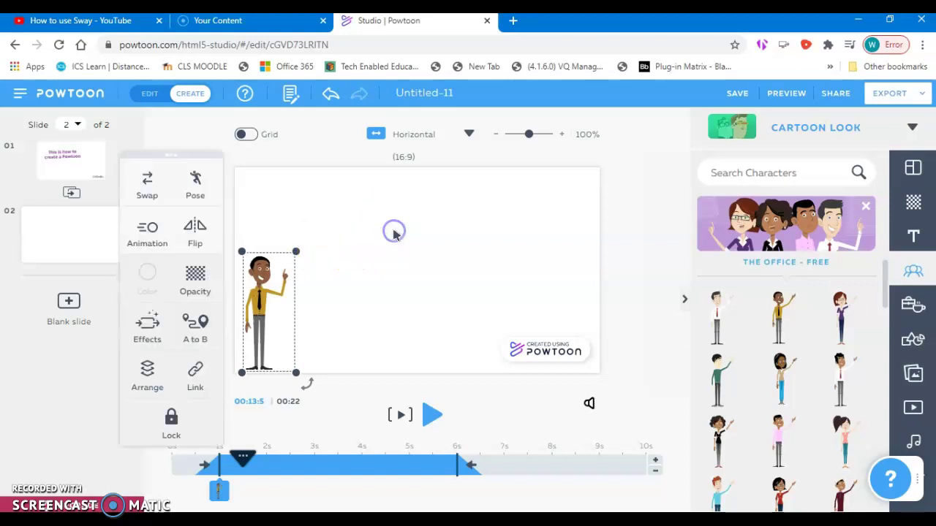
click(198, 327)
drag(257, 316, 279, 309)
click(351, 303)
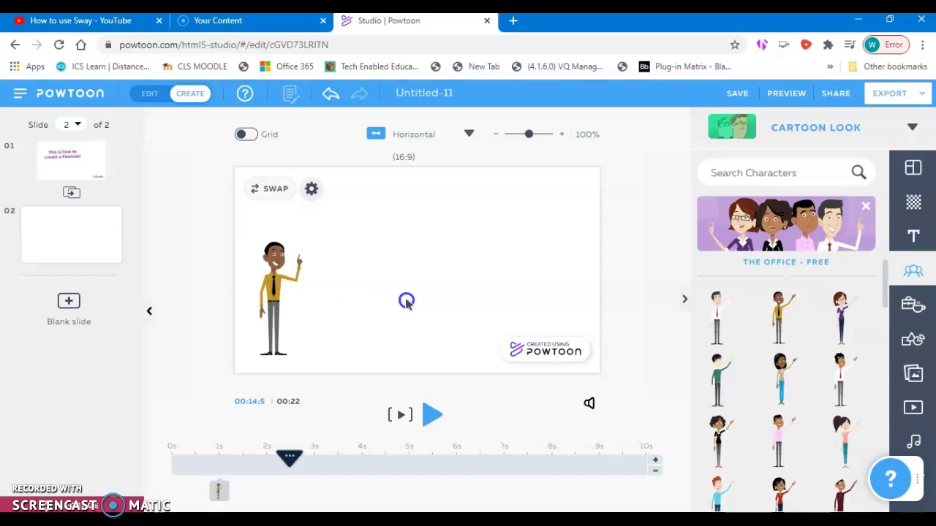
click(292, 294)
drag(294, 292, 417, 257)
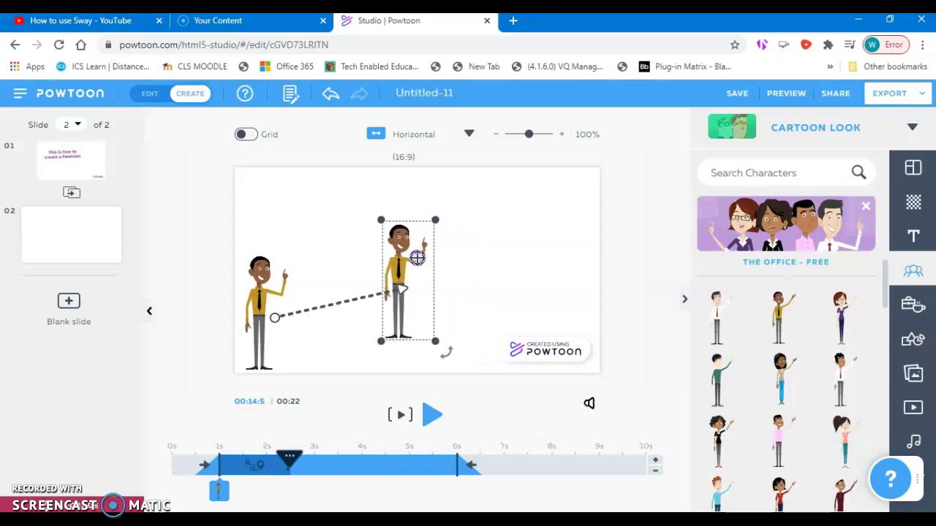
Shrink the character at the path's end point to a little over half size and adjust his position there
drag(381, 341, 415, 314)
click(413, 281)
drag(413, 280, 413, 285)
Preview slide 2's character animation, including a playback from the start of its timeline
click(404, 415)
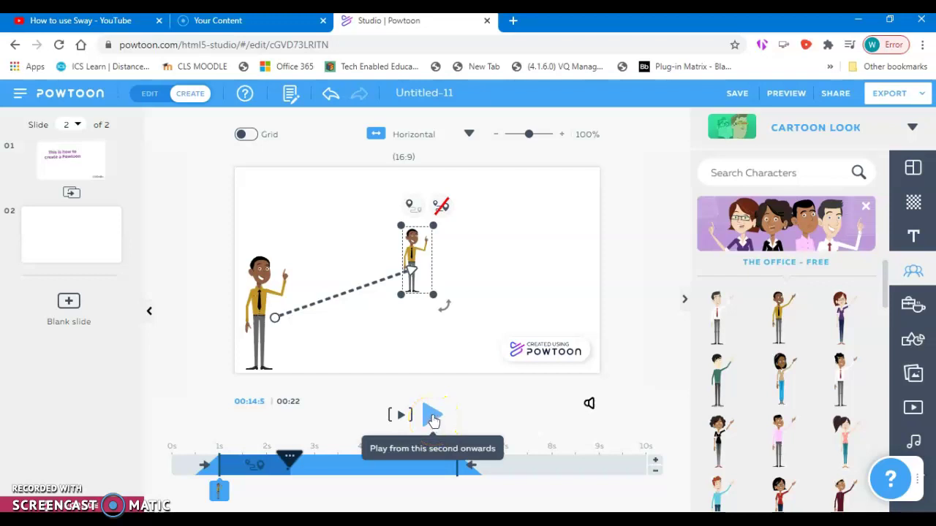
click(432, 417)
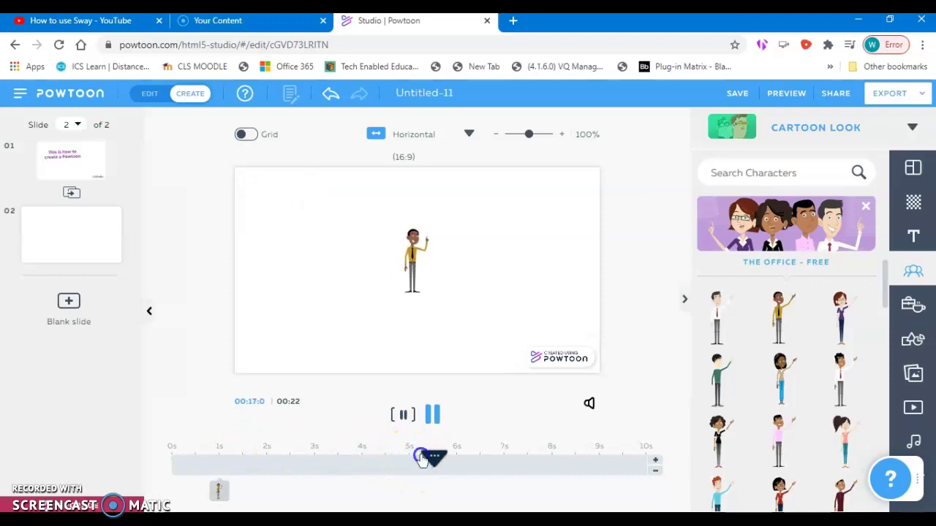
click(434, 458)
drag(436, 459, 144, 468)
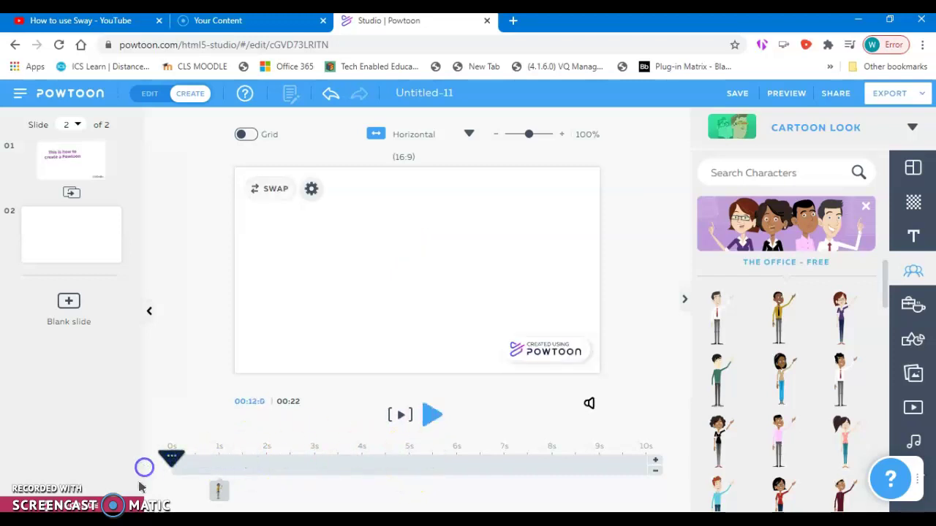
click(430, 423)
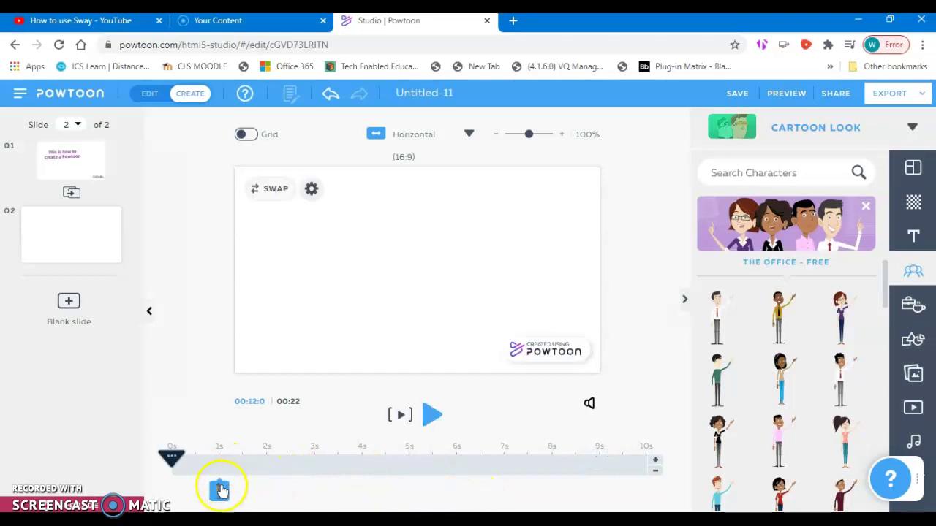
Set slide 2's playhead to 4.5 s and search the props for "black board"
drag(175, 456, 387, 468)
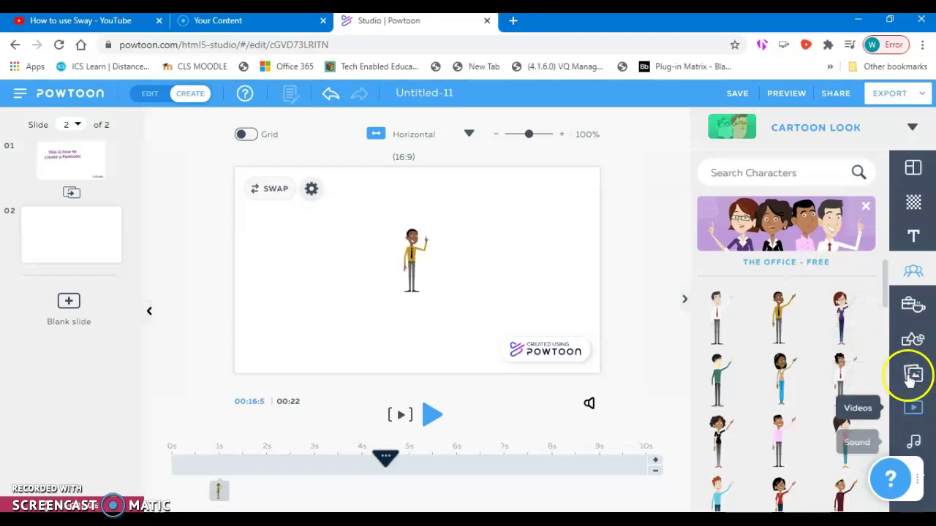
click(911, 305)
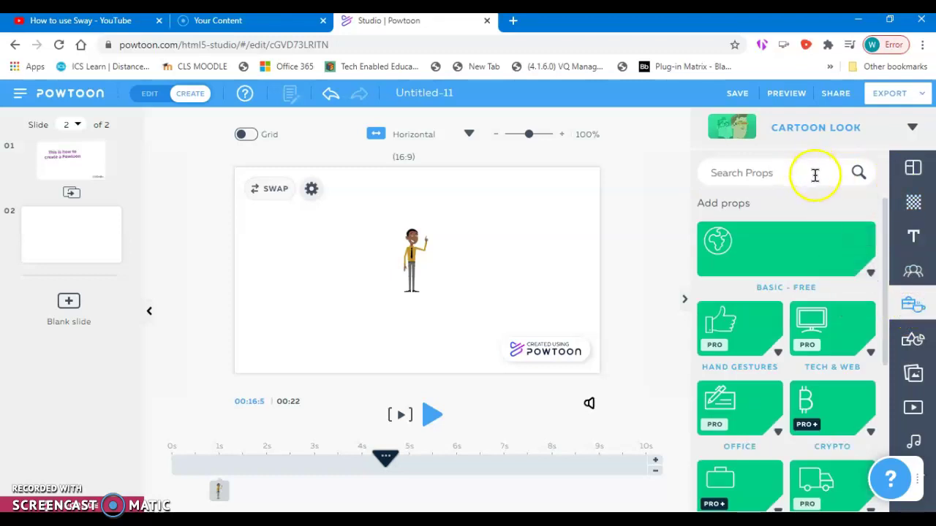
click(757, 173)
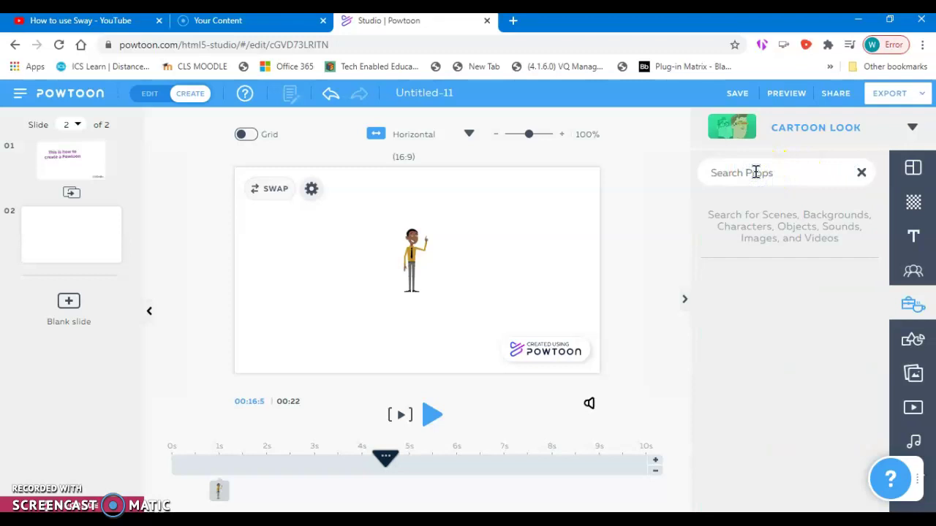
text(black board)
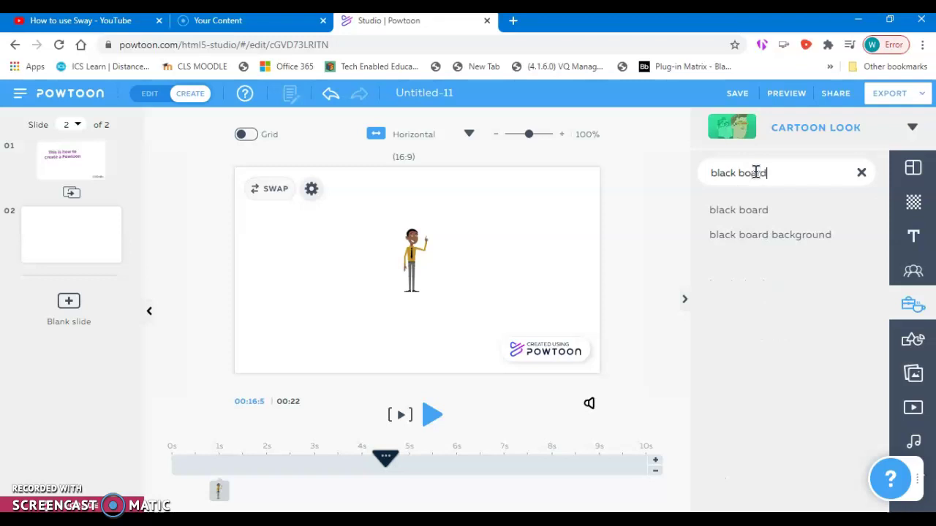
click(747, 210)
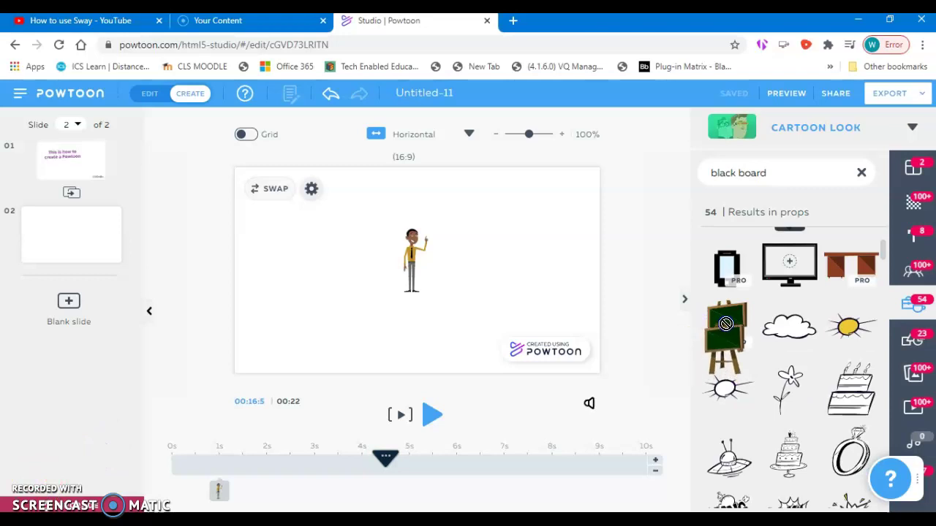
Browse the prop results and place the black flat-screen monitor image frame in the upper middle of slide 2
click(742, 342)
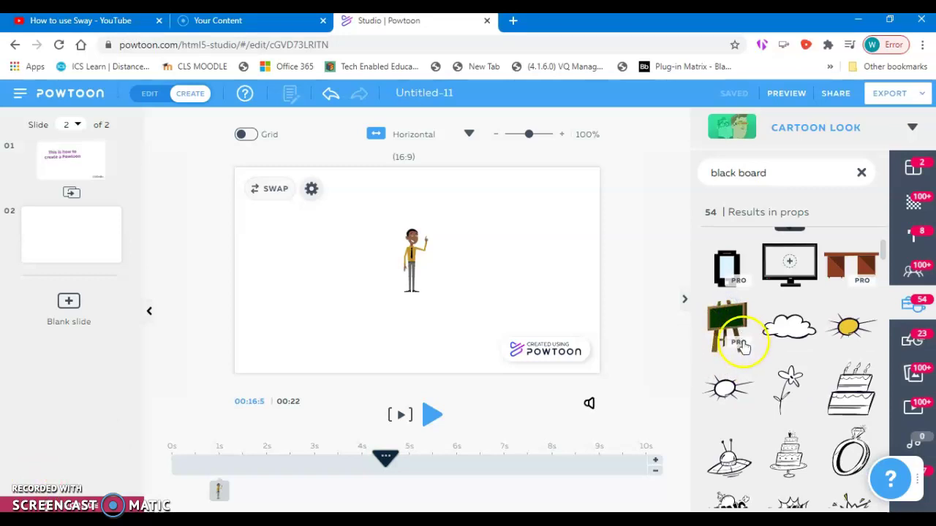
scroll(804, 387, down, 2)
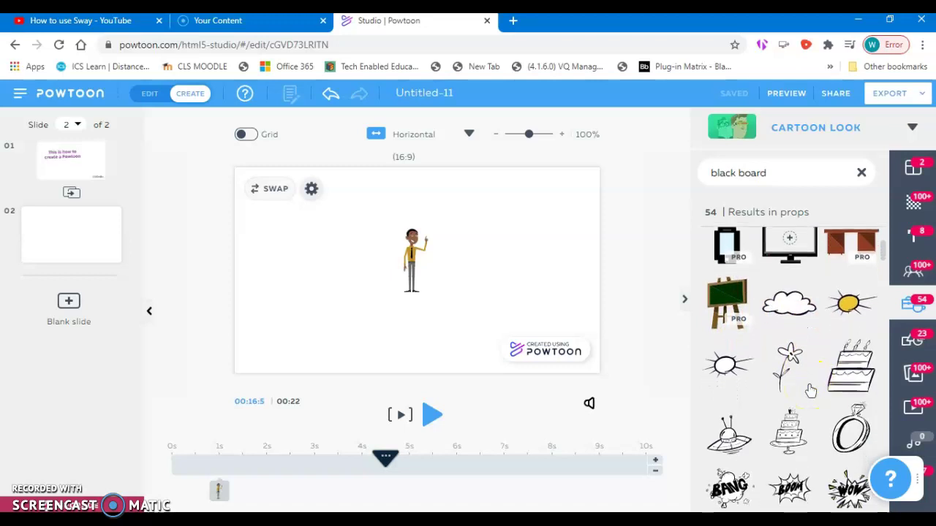
scroll(811, 392, down, 4)
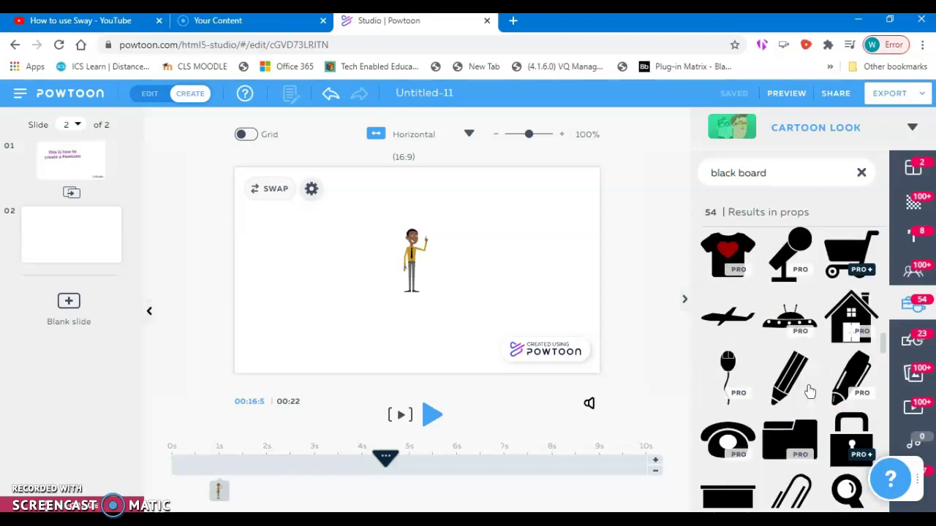
scroll(810, 393, up, 15)
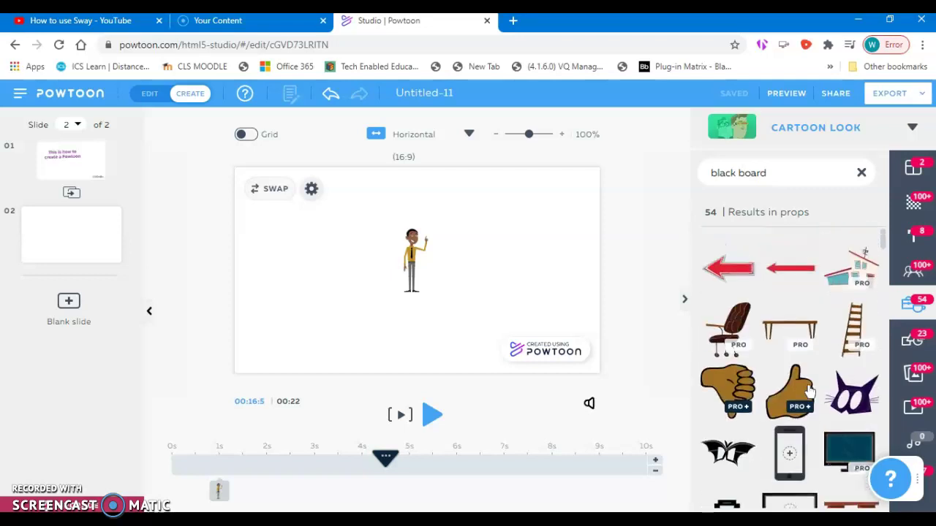
scroll(809, 392, down, 1)
scroll(810, 393, down, 1)
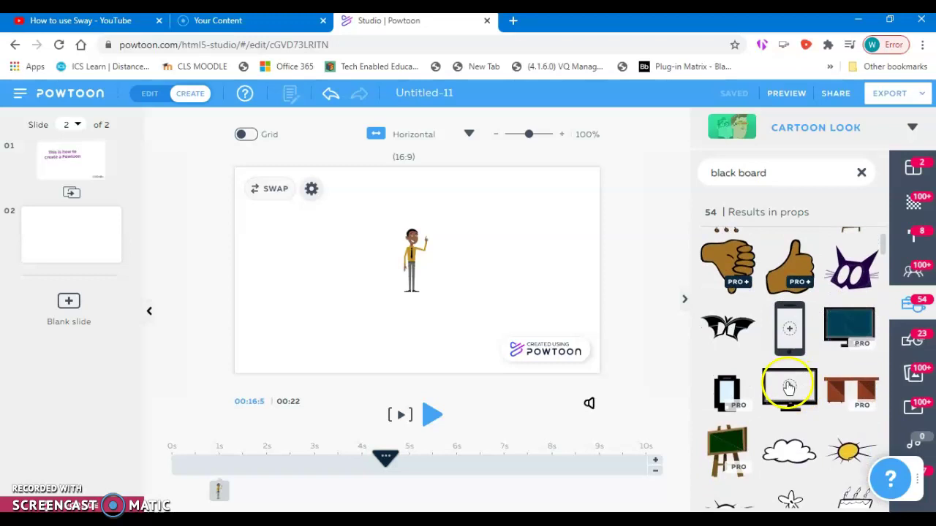
drag(787, 386, 470, 214)
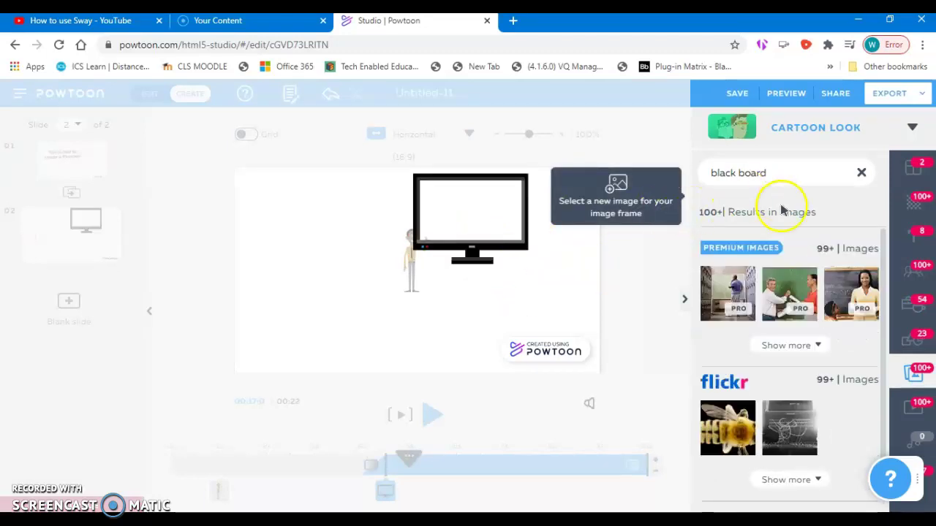
Search the images for "catus" and place the Flickr picture of the black and white cats in the monitor frame
click(775, 174)
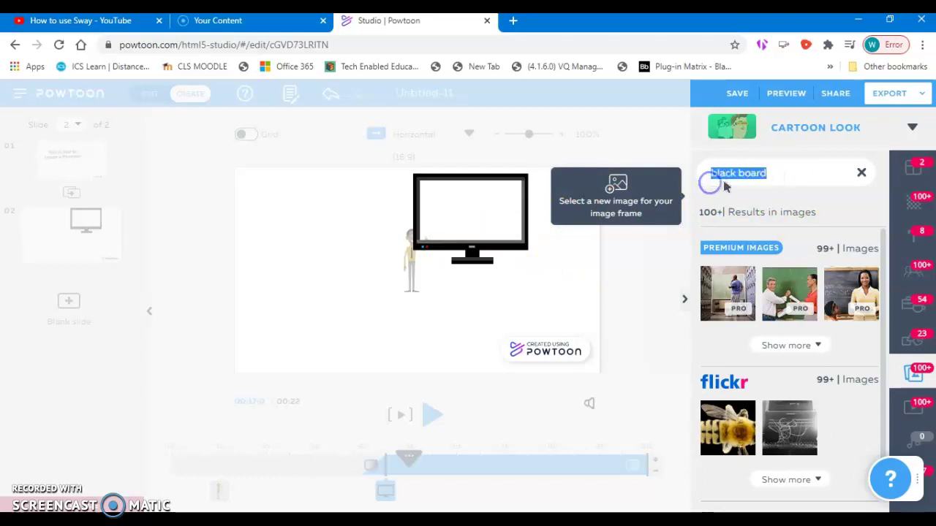
key(BackSpace)
text(cat)
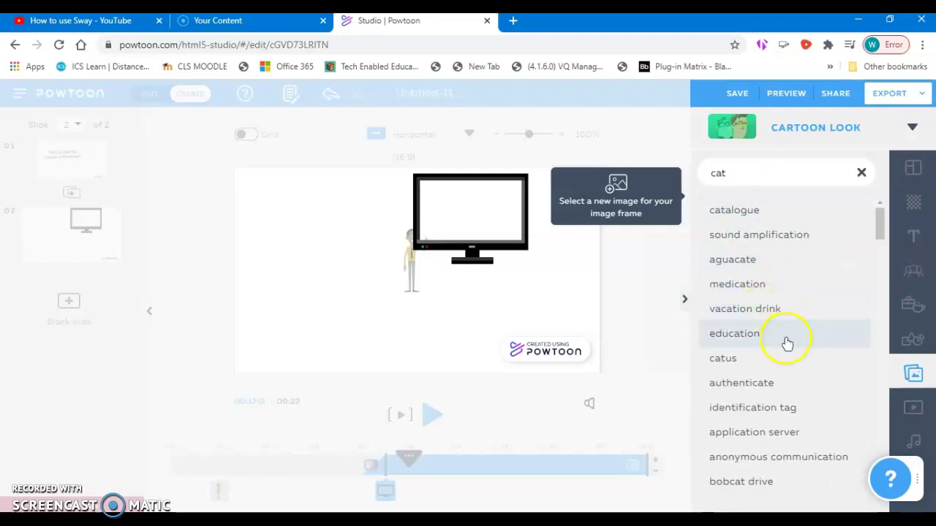
click(746, 358)
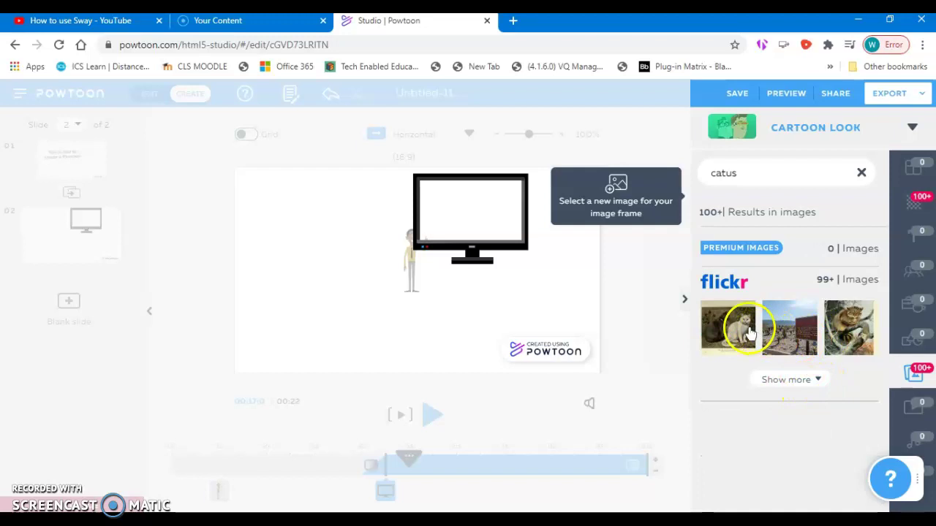
mouse_move(739, 333)
drag(737, 333, 473, 195)
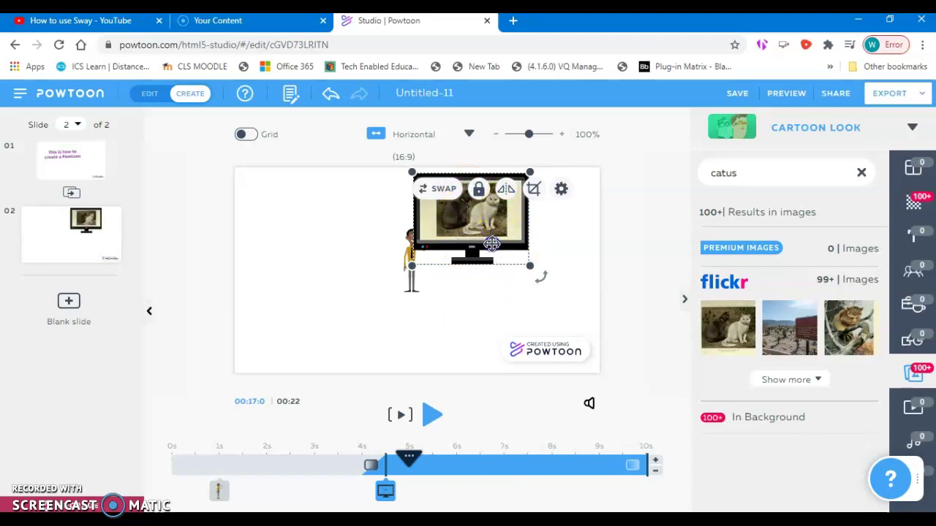
Move the monitor clear of the character's raised hand and shrink it to about three quarters of its size
drag(464, 245, 500, 250)
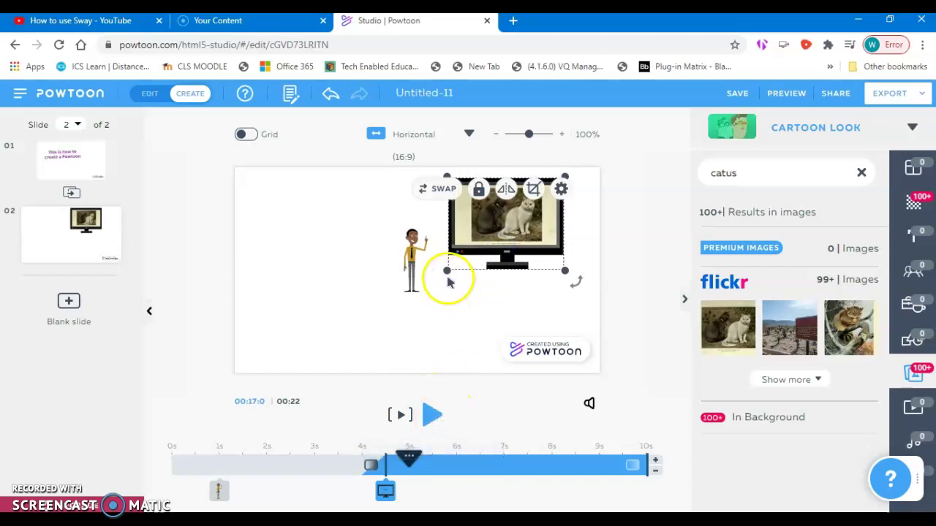
drag(446, 271, 493, 218)
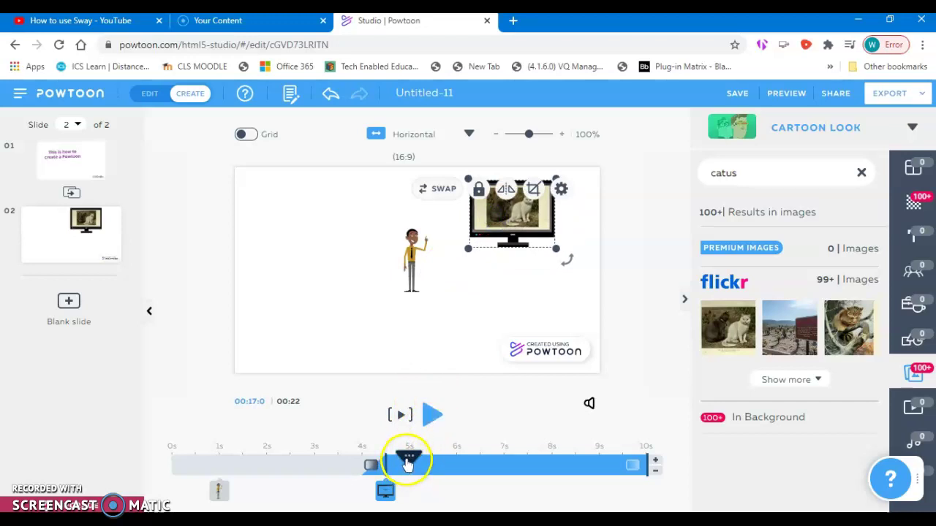
Play slide 2 from the start of its timeline to check the character and monitor animation
click(353, 465)
drag(353, 465, 168, 487)
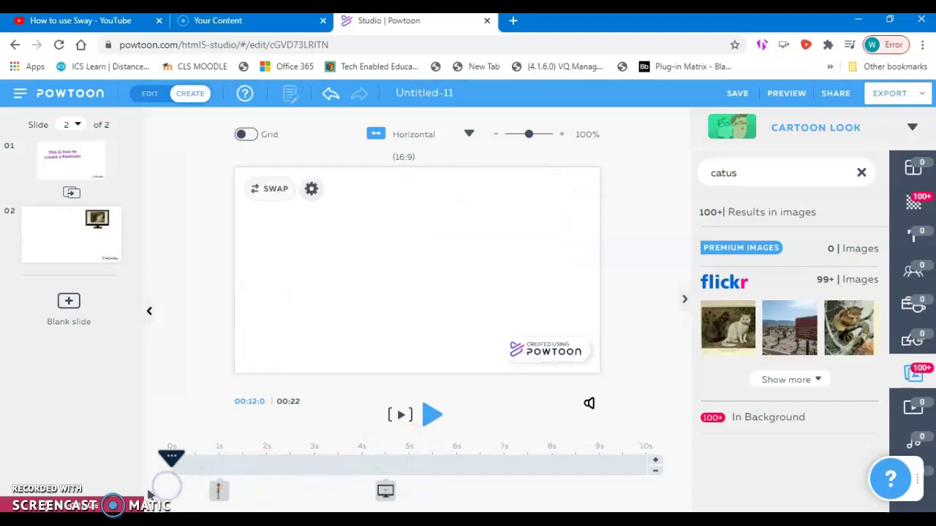
click(432, 417)
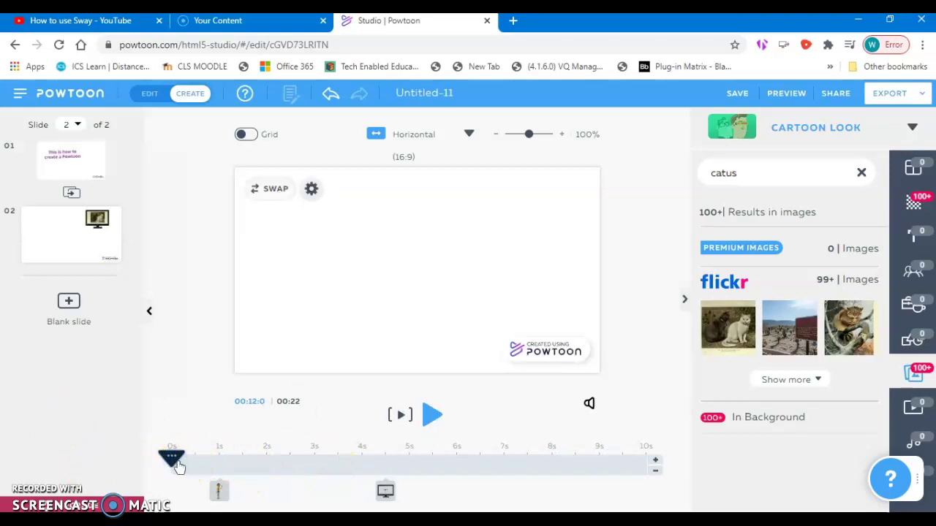
Shorten the monitor's display time on slide 2 so that it ends at 8 s
click(386, 495)
mouse_move(386, 499)
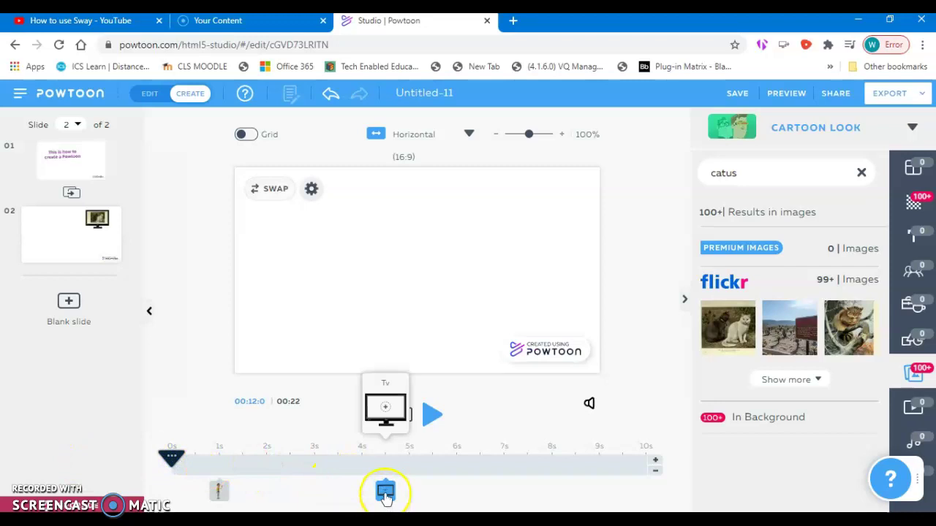
click(385, 495)
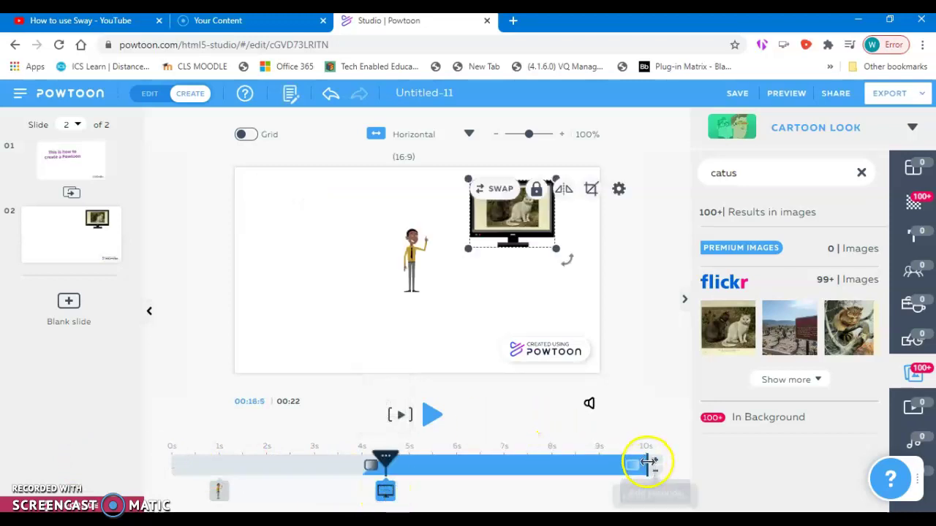
drag(619, 461, 559, 466)
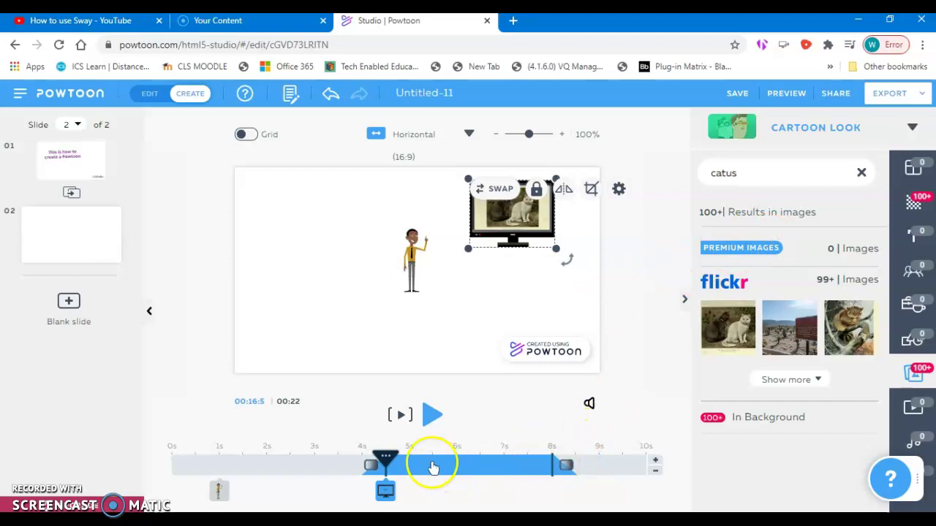
Add a subtitle reading "Thank you for watching" in the middle of slide 2, starting at 8.5 s
click(389, 458)
drag(388, 458, 575, 456)
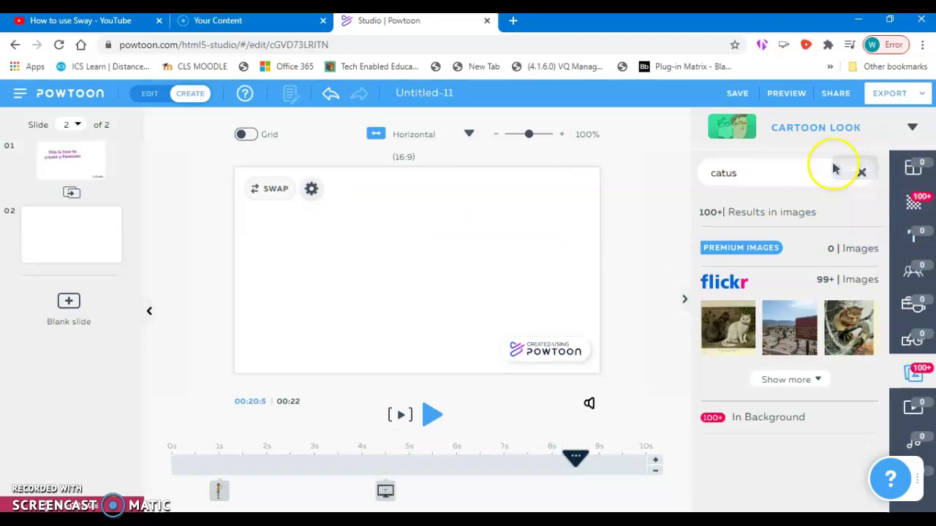
click(911, 238)
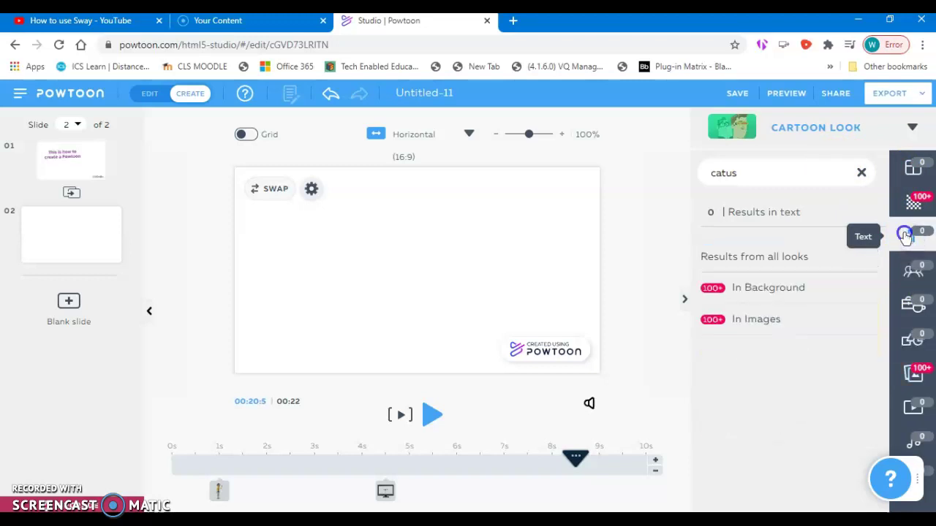
click(905, 235)
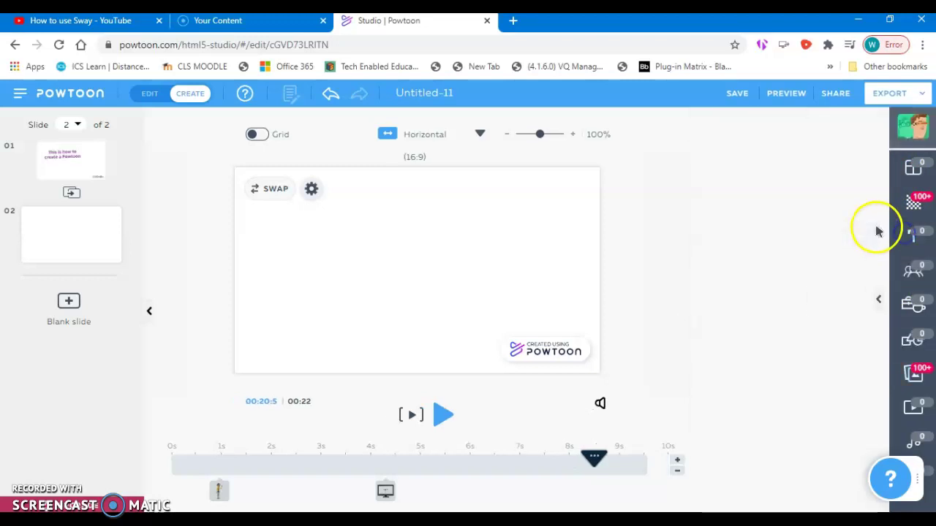
click(913, 232)
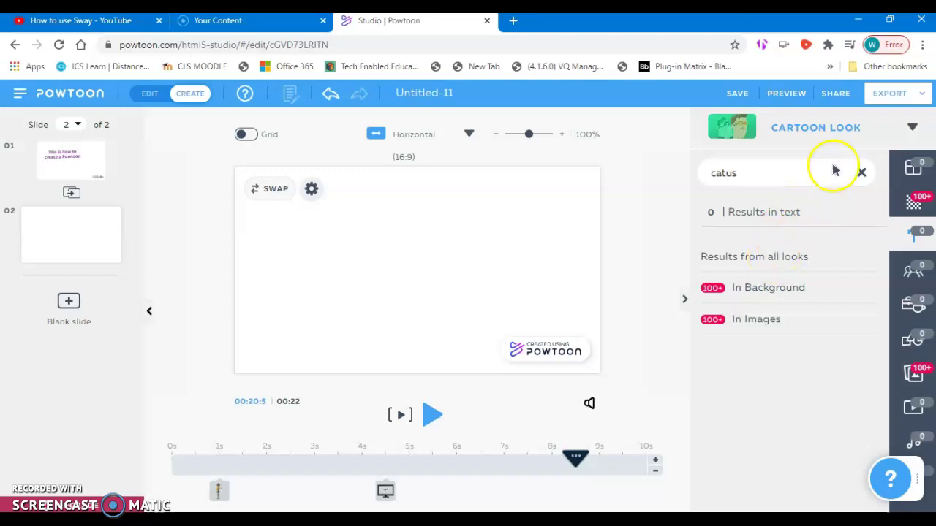
click(861, 174)
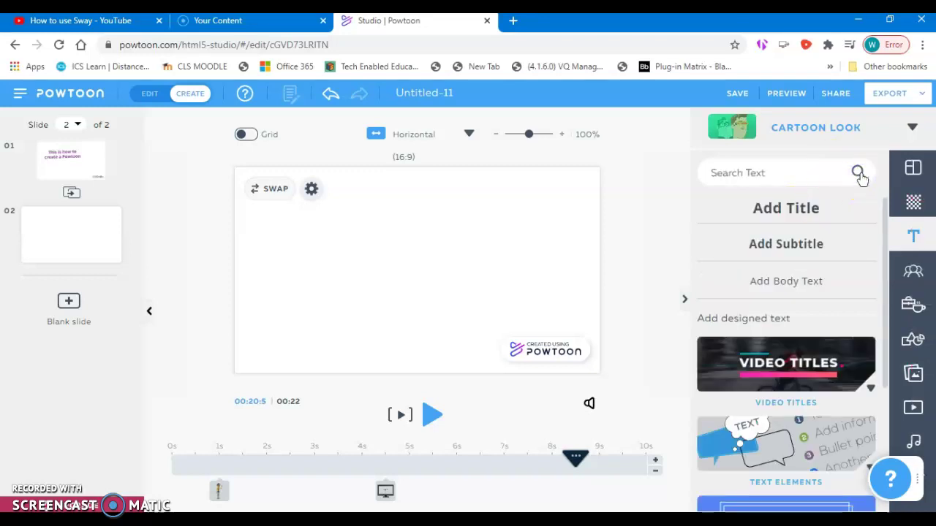
click(758, 247)
double_click(455, 269)
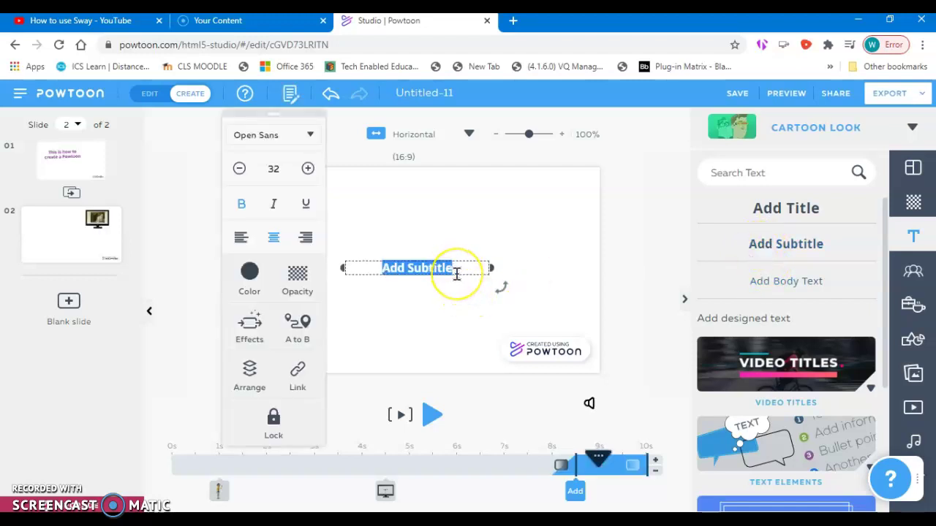
text(Thank you)
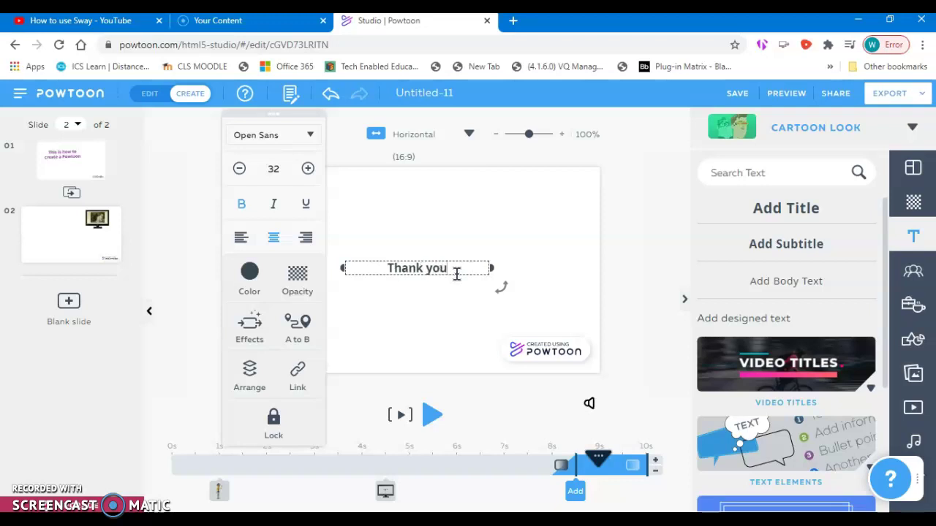
text( for watching)
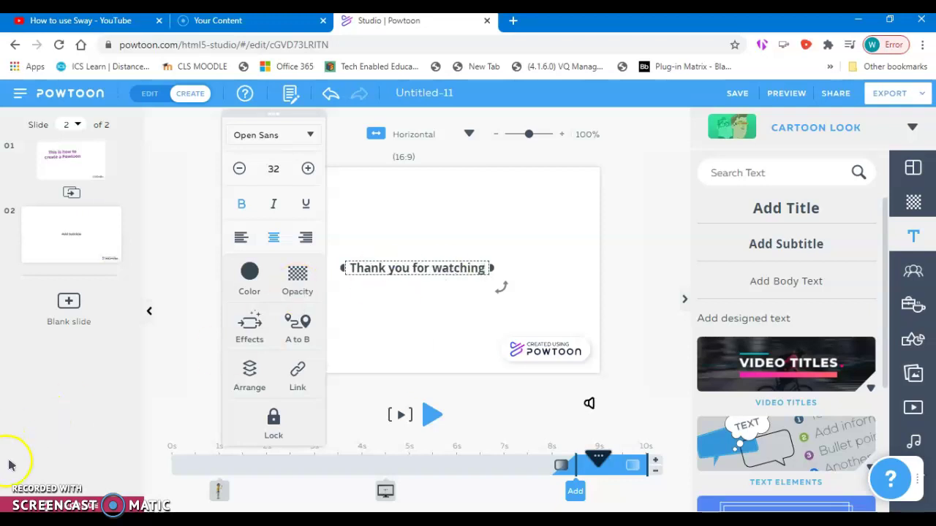
click(395, 357)
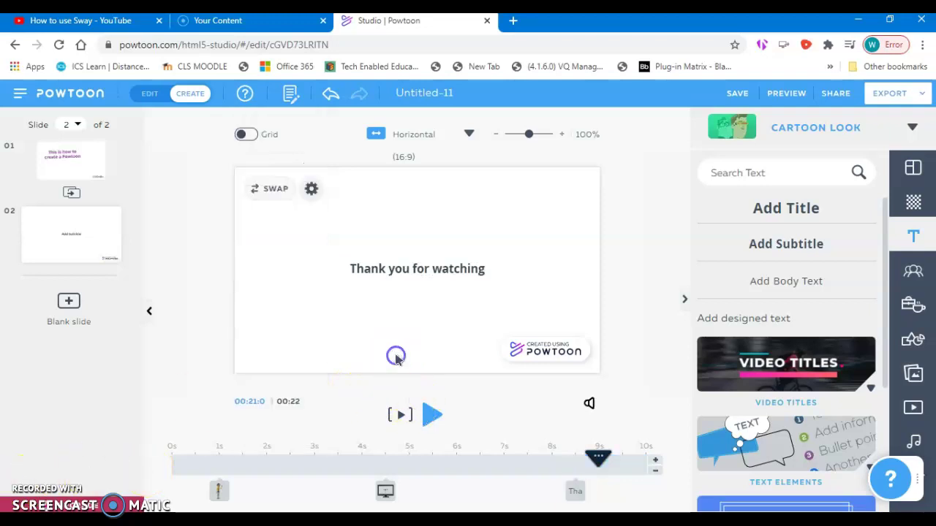
Play the presentation from the start of slide 1 to review the title slide's animation
click(47, 165)
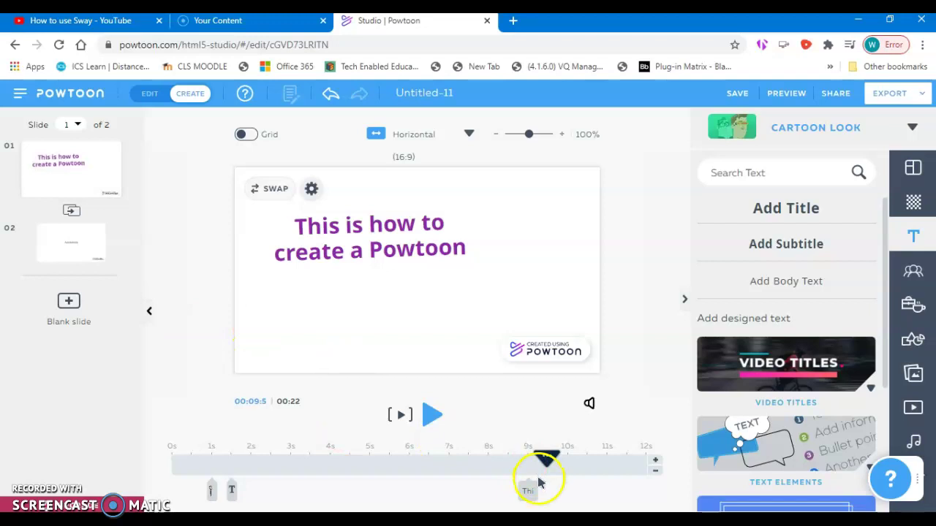
drag(548, 462, 156, 468)
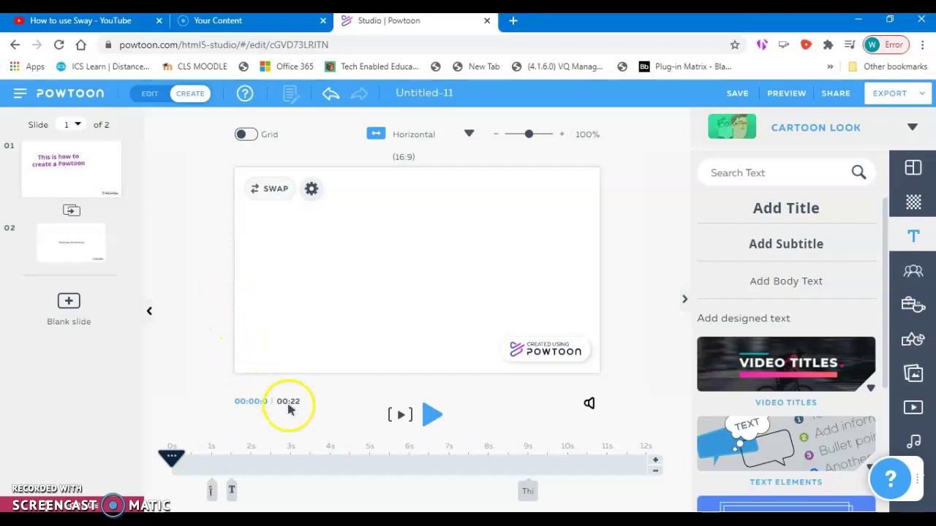
click(433, 419)
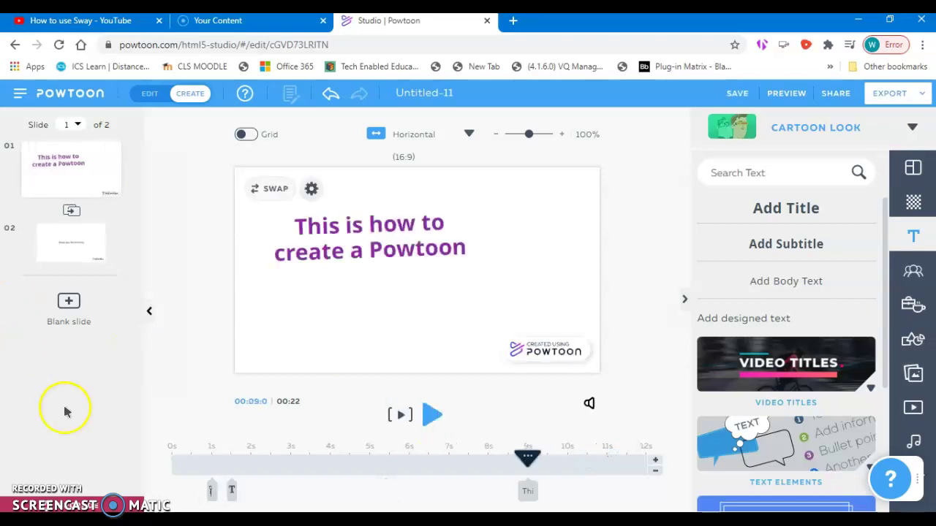
Rename the presentation as "Powtoon Example"
click(445, 93)
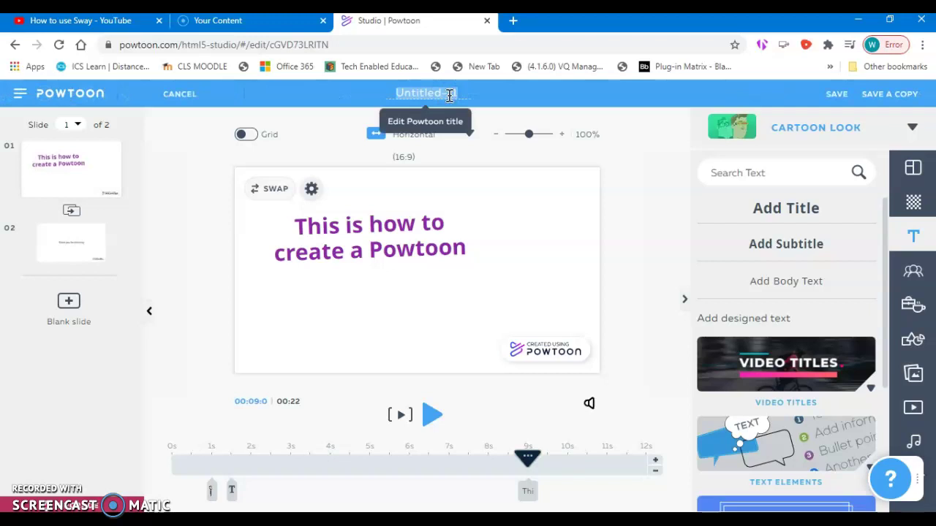
text(Powtoon Exsmpl)
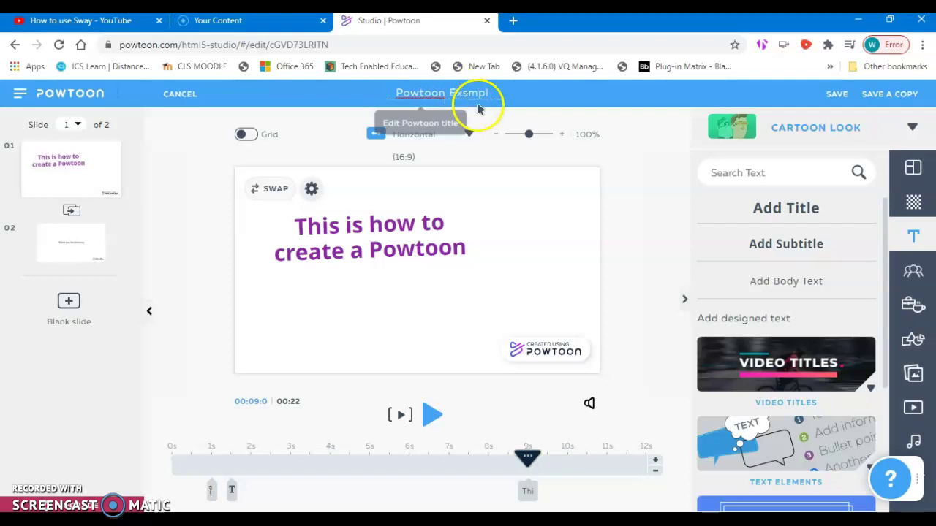
click(466, 93)
key(BackSpace)
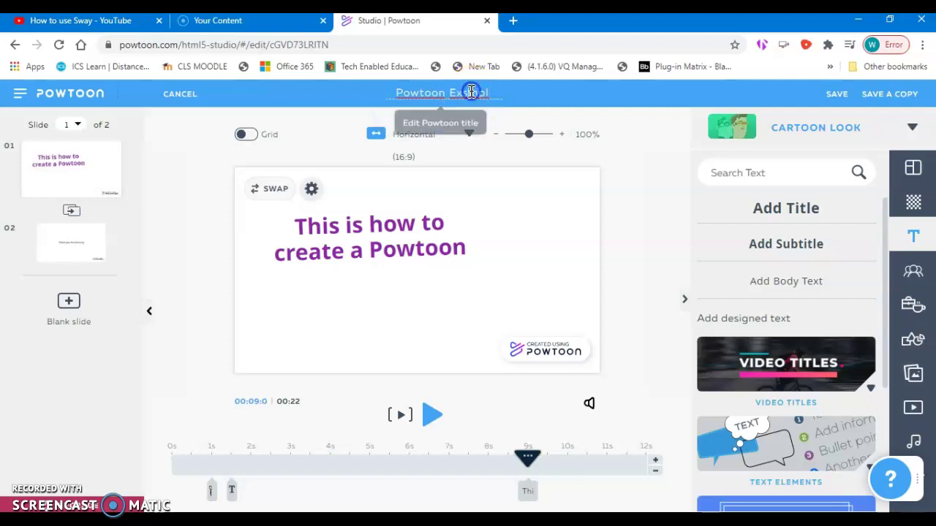
text(a)
click(487, 93)
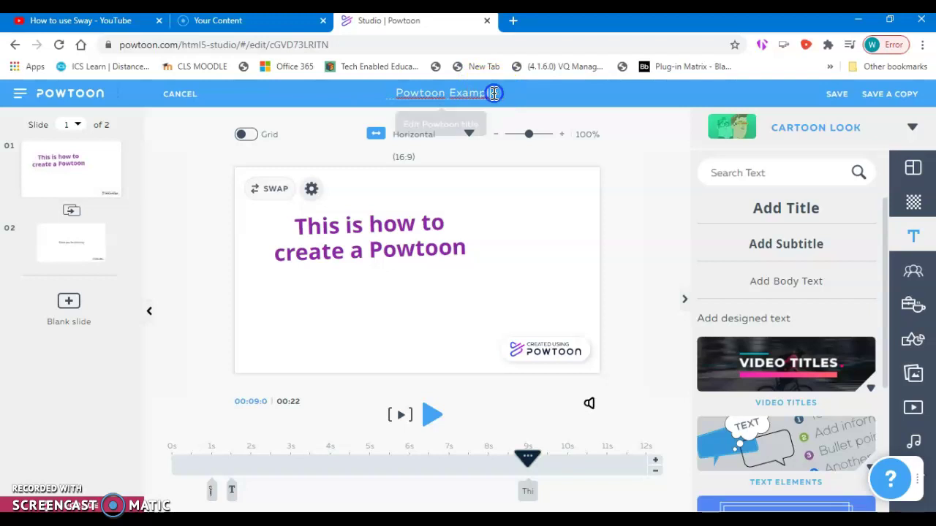
text(e)
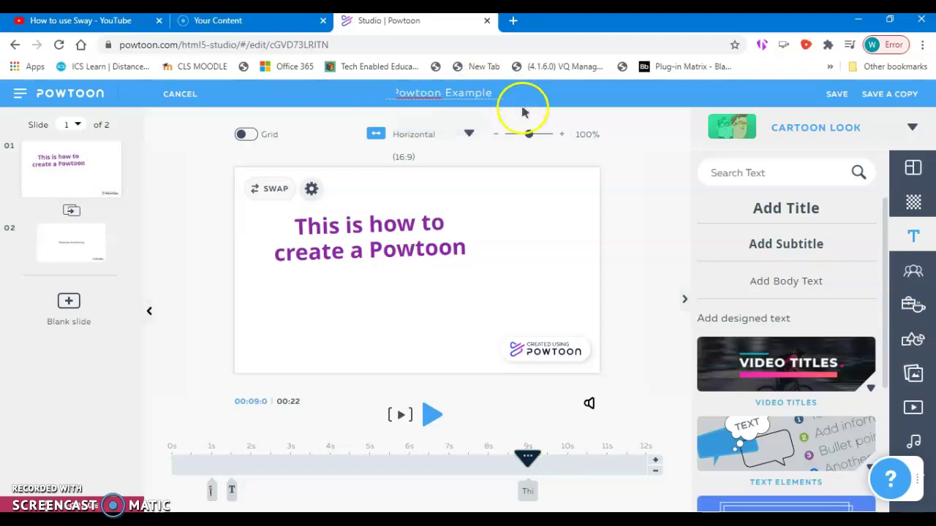
click(475, 136)
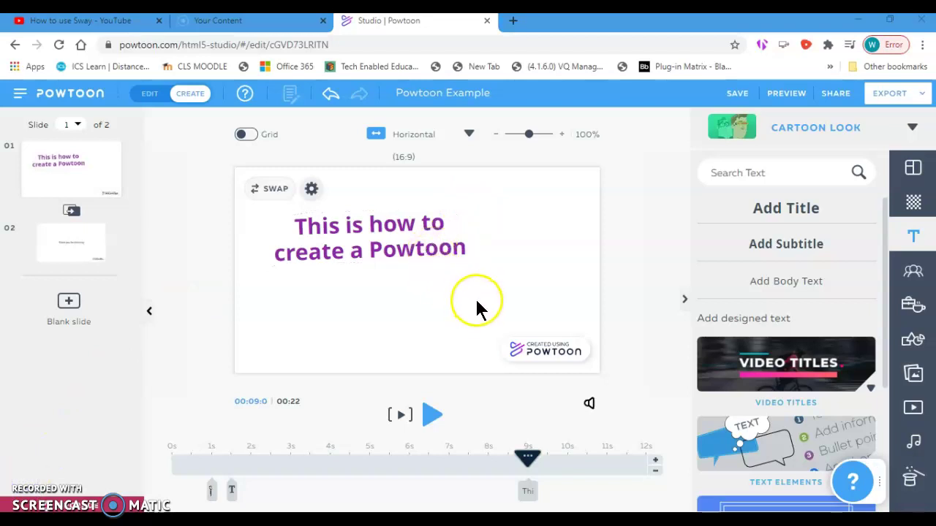
Change the transition between slides 1 and 2 to Zoom In
click(72, 212)
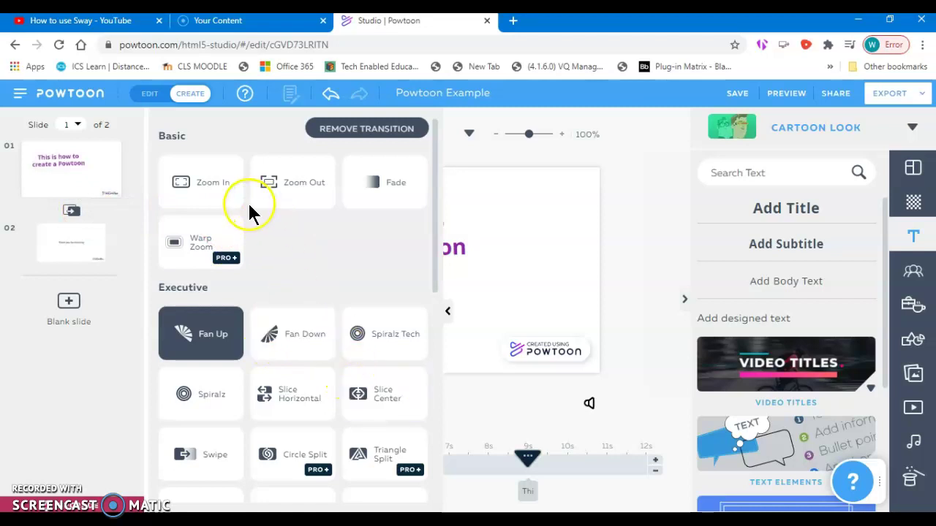
click(201, 187)
mouse_move(83, 194)
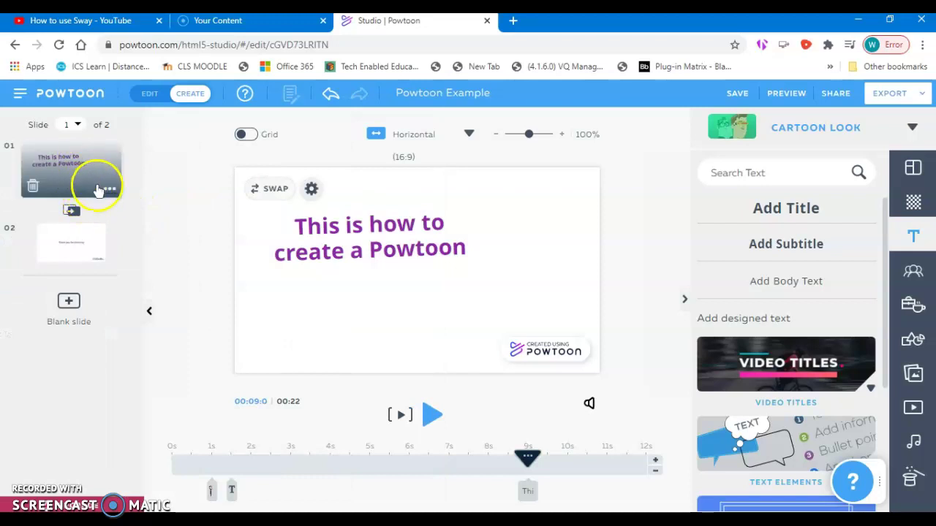
drag(89, 183, 65, 274)
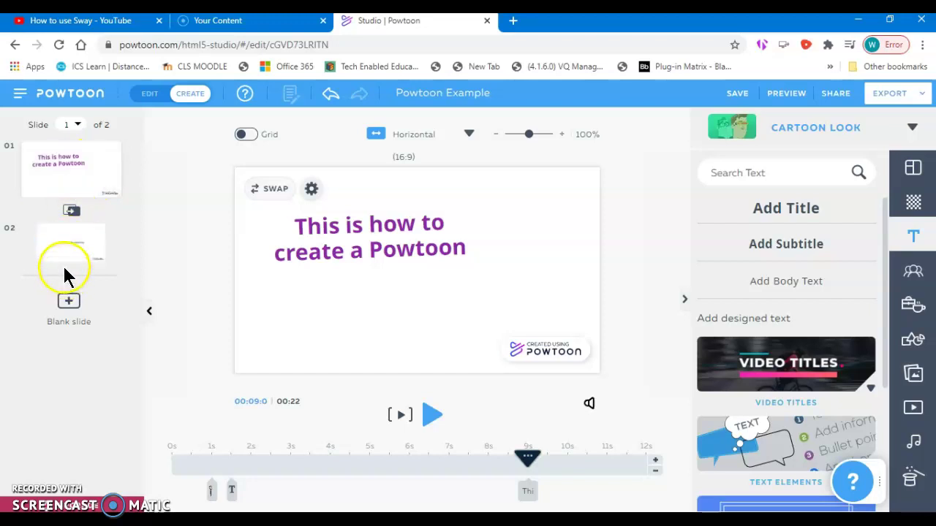
drag(68, 212, 58, 193)
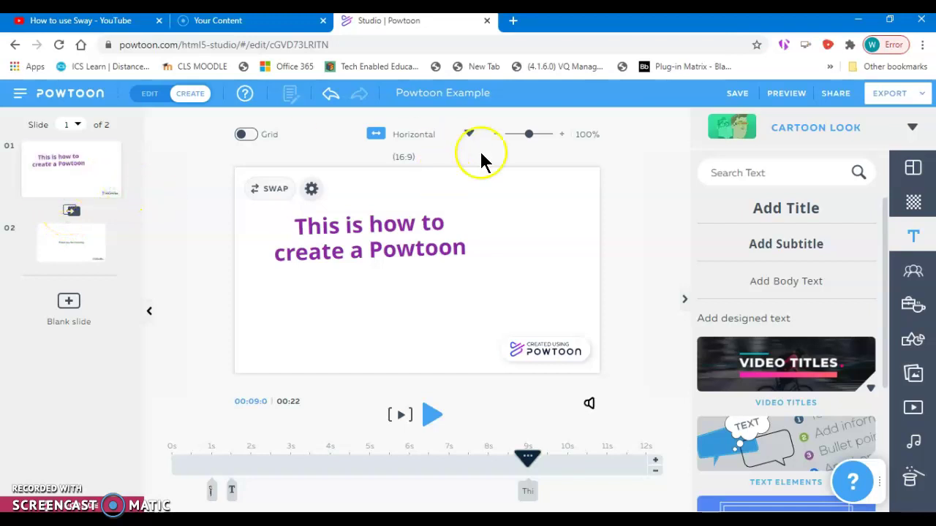
Preview the whole Powtoon to its end and open its export options
click(776, 93)
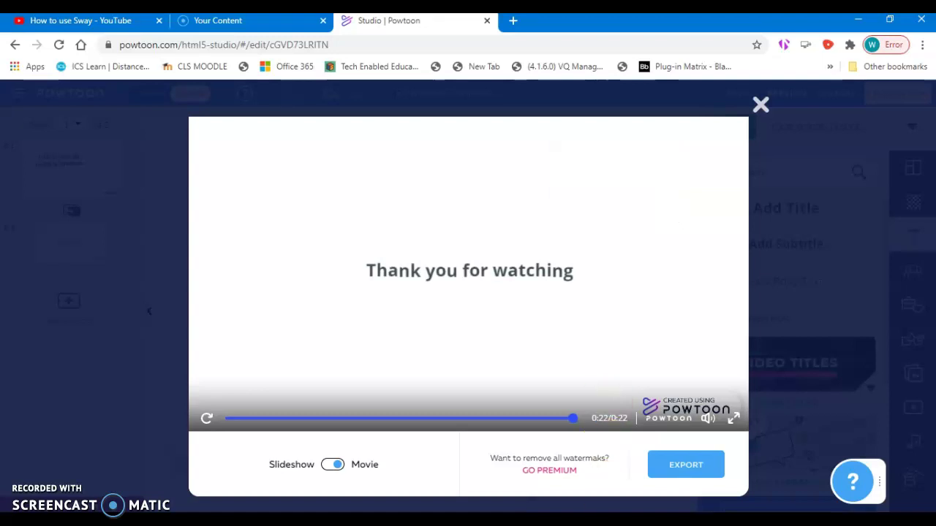
click(667, 466)
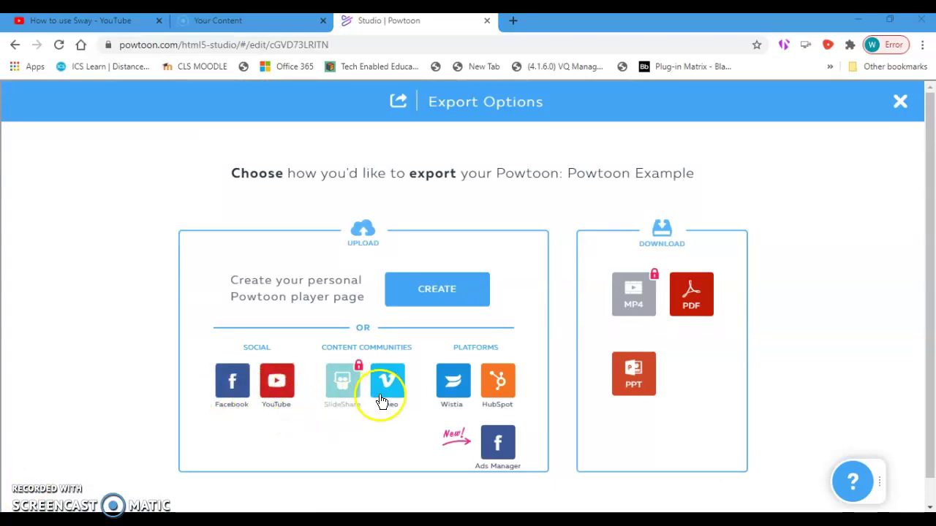
scroll(541, 400, down, 1)
scroll(578, 408, up, 1)
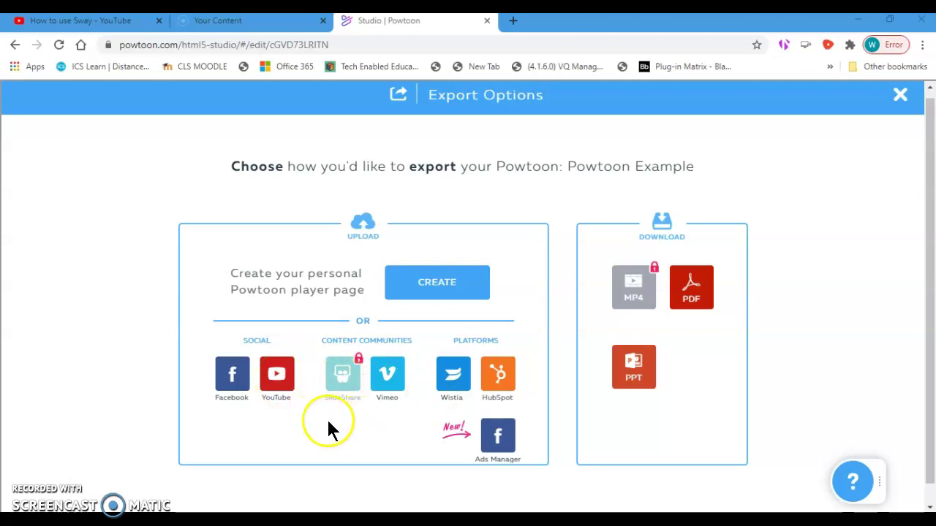
scroll(325, 418, down, 1)
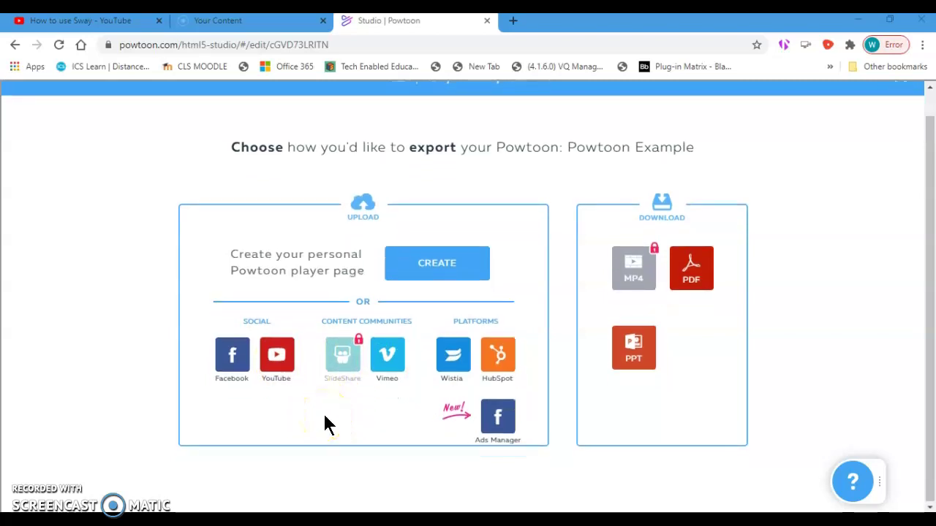
scroll(326, 418, up, 1)
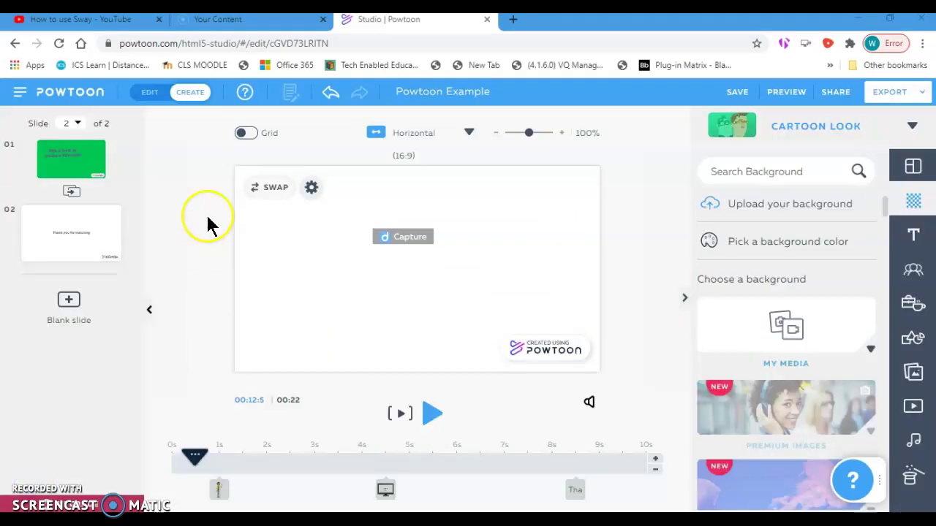
Change the background color of slide 1 to dark blue (#0E47A1)
click(79, 161)
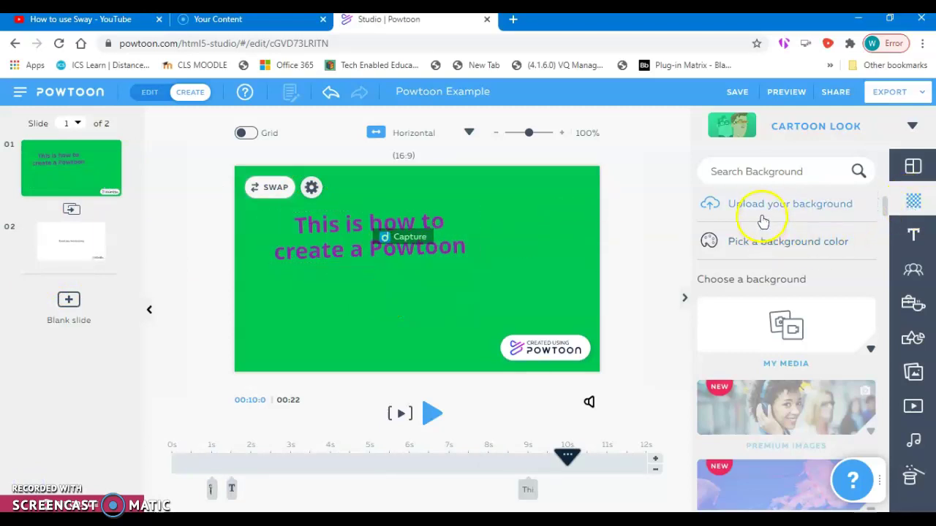
click(753, 245)
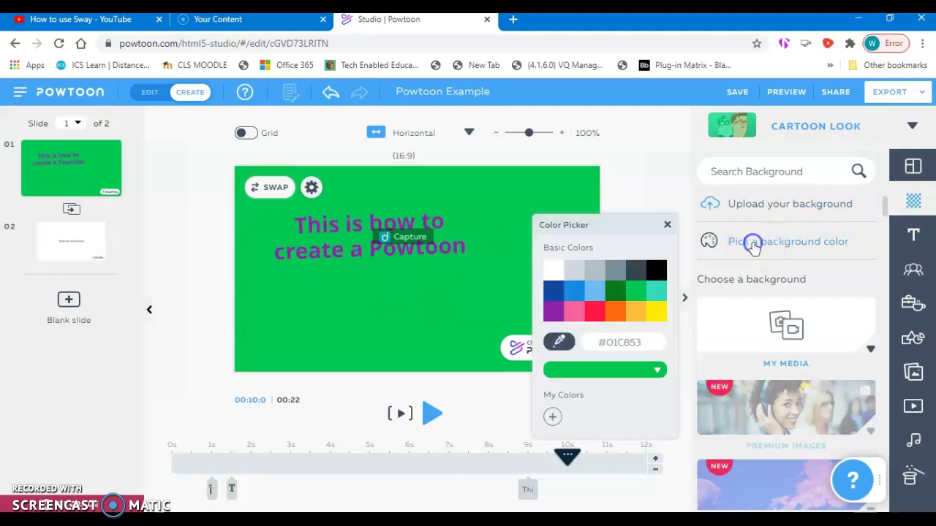
click(553, 293)
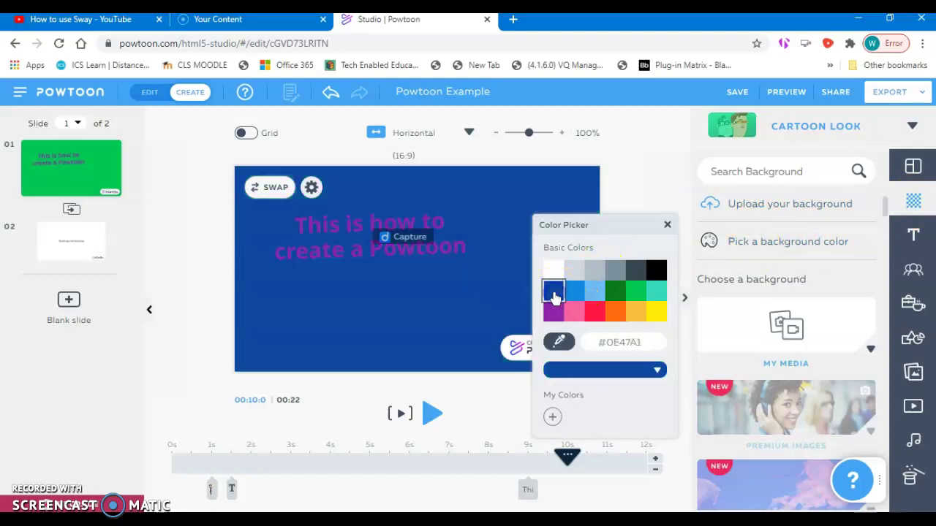
click(435, 249)
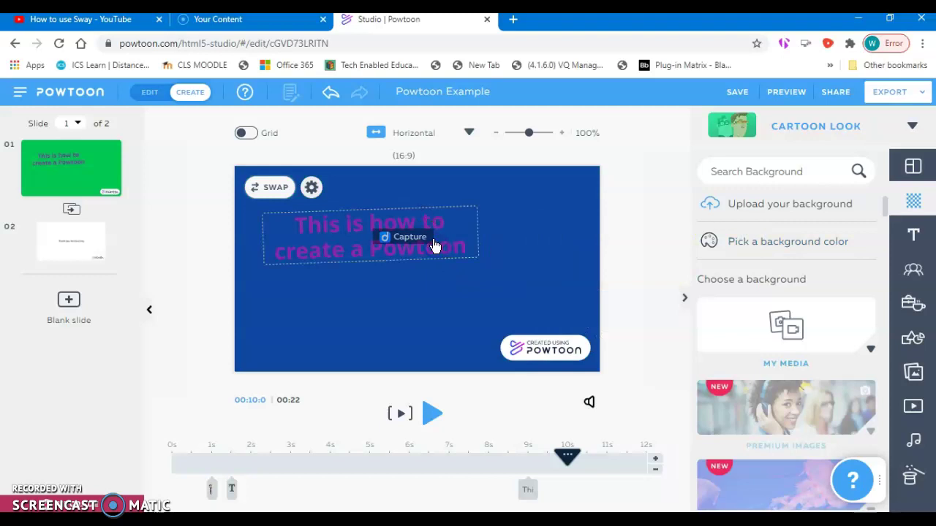
Recolor the title "This is how to create a Powtoon" on slide 1 to white (#FFFFFF)
click(319, 228)
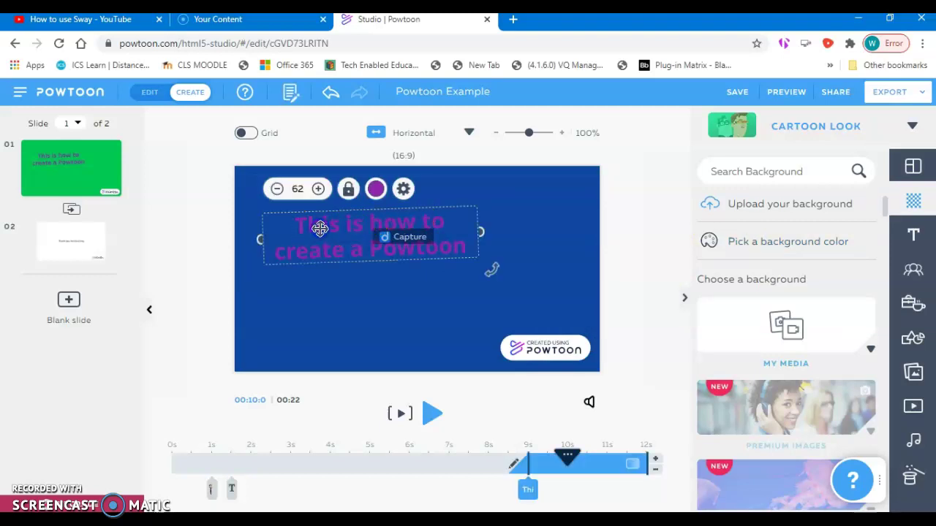
click(375, 190)
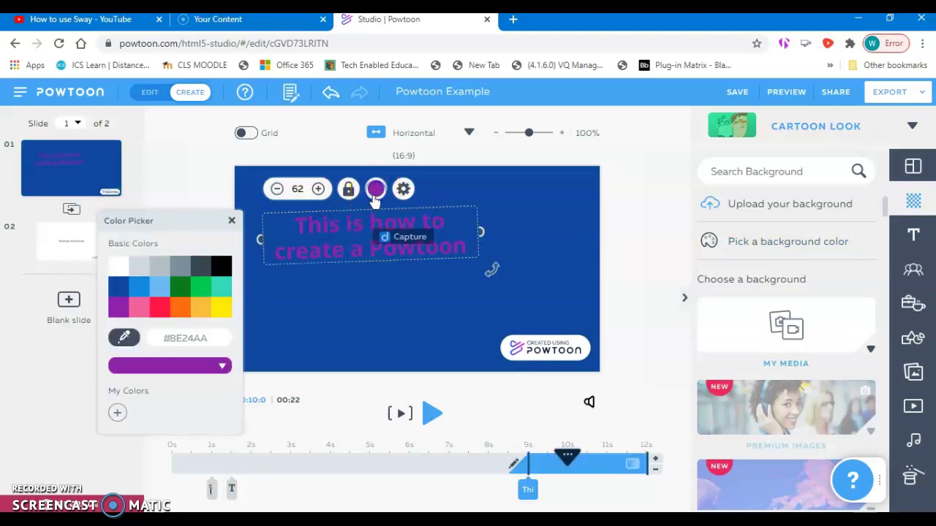
click(115, 274)
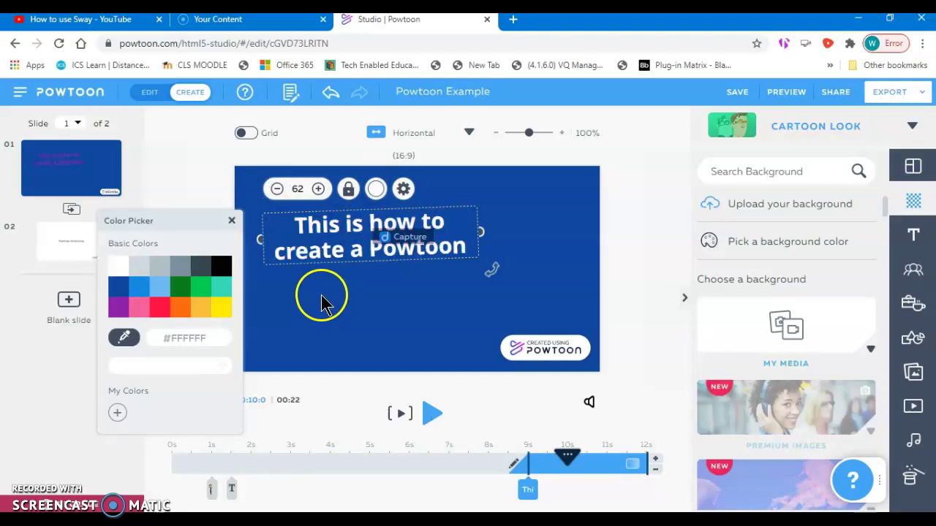
Give slide 2 the same dark blue background color as slide 1
click(63, 242)
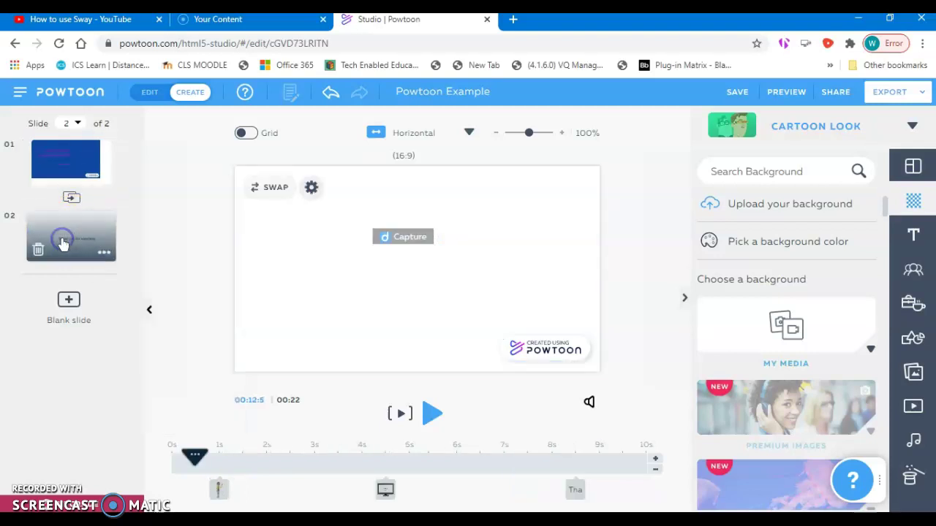
click(764, 208)
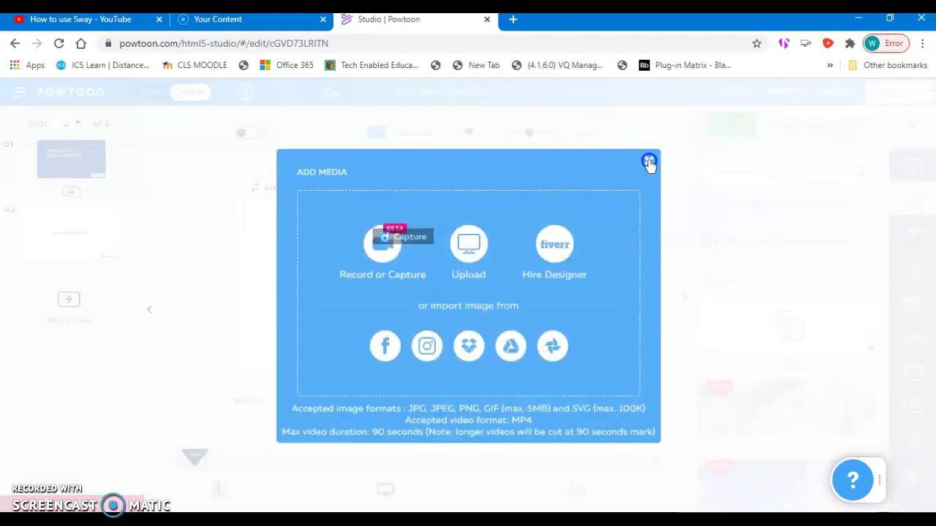
click(649, 163)
click(773, 248)
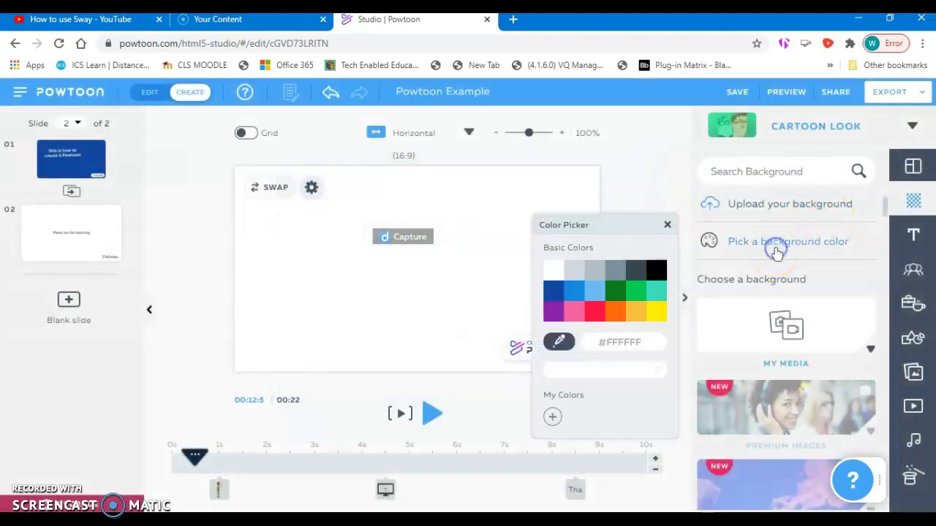
click(560, 299)
click(404, 289)
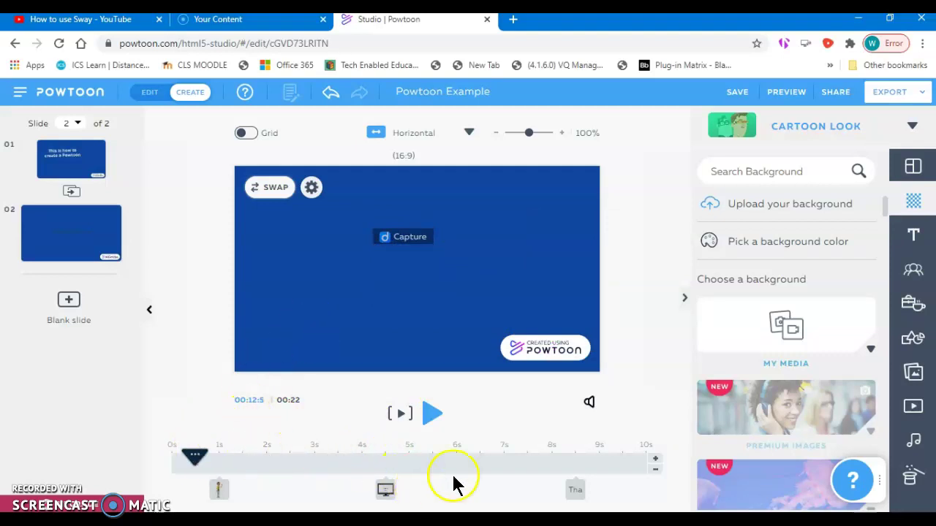
Recolor the closing text "Thank you for watching" on slide 2 to white (#FFFFFF)
click(577, 491)
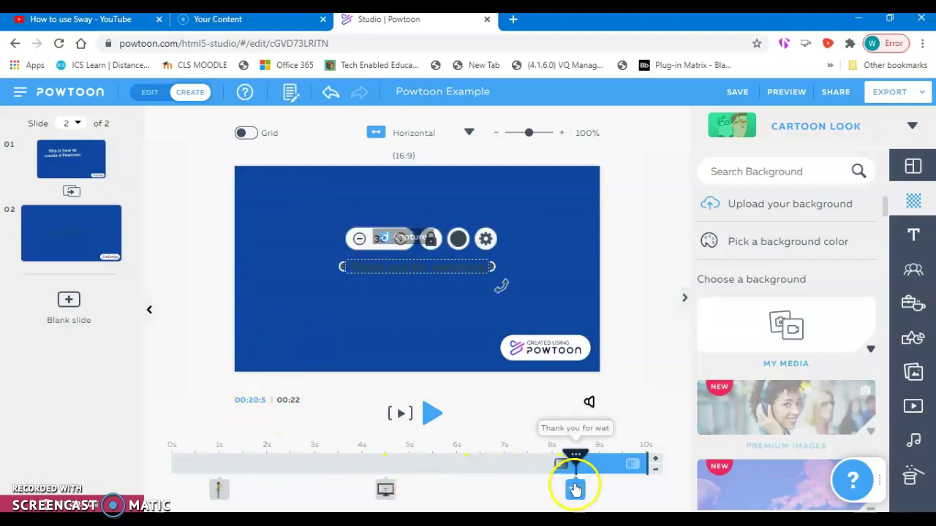
click(458, 238)
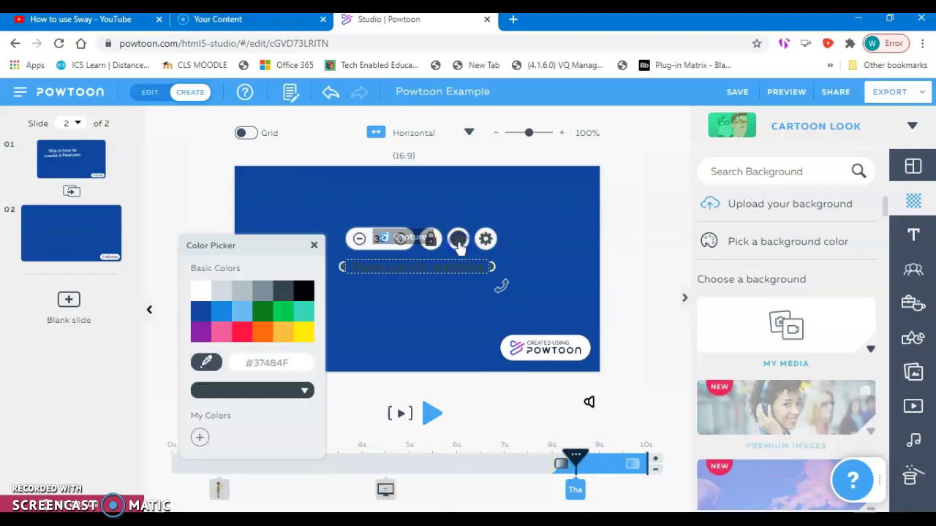
click(201, 291)
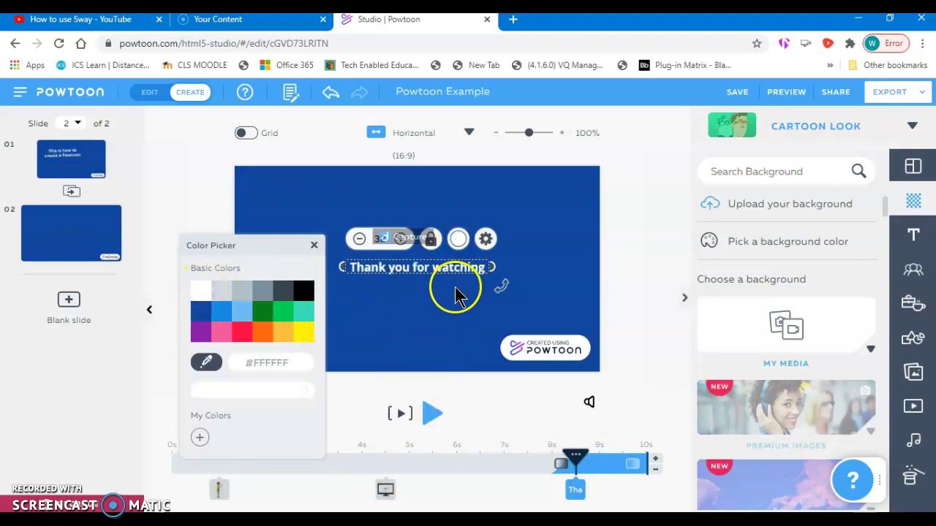
Preview the recolored Powtoon, replay its second slide and return to the editor
click(786, 92)
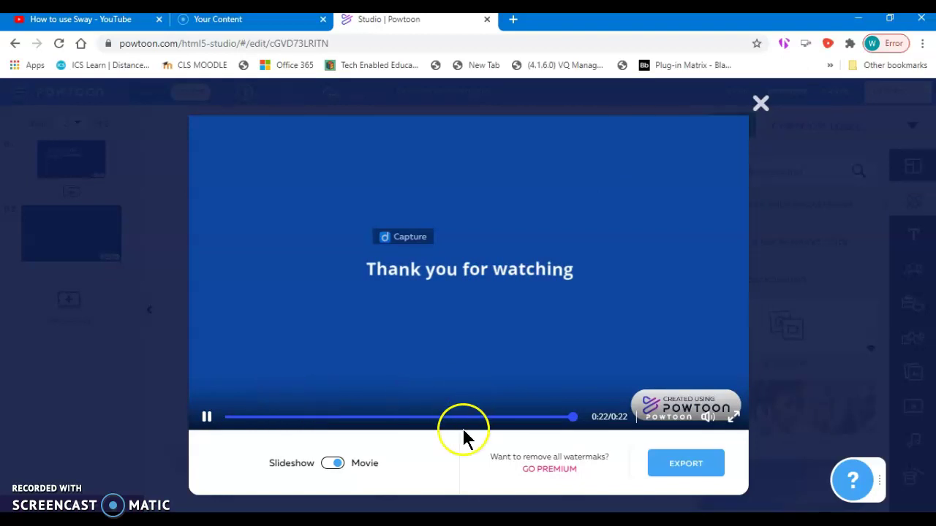
drag(573, 417, 329, 431)
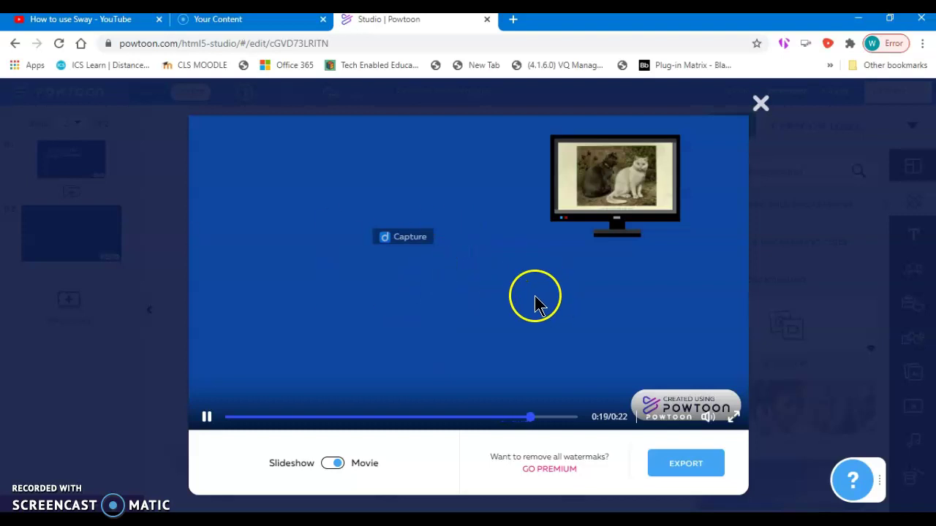
click(760, 107)
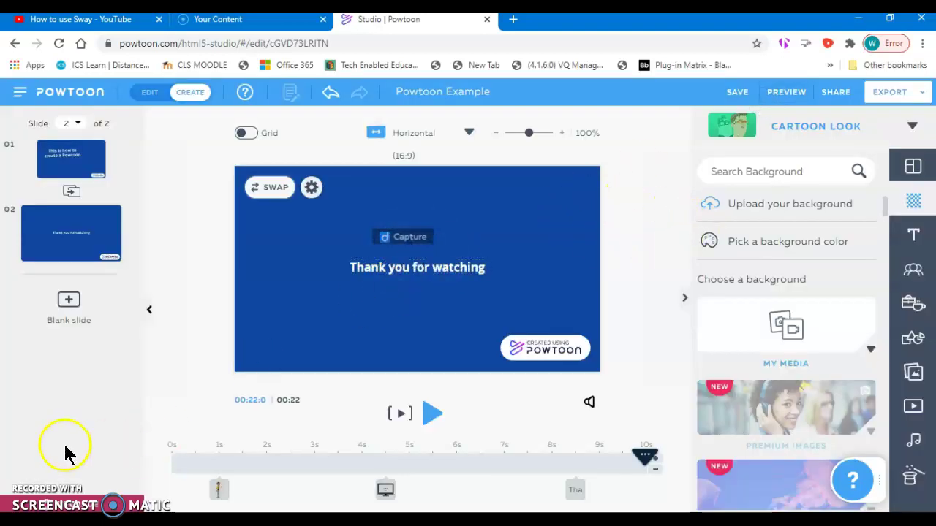